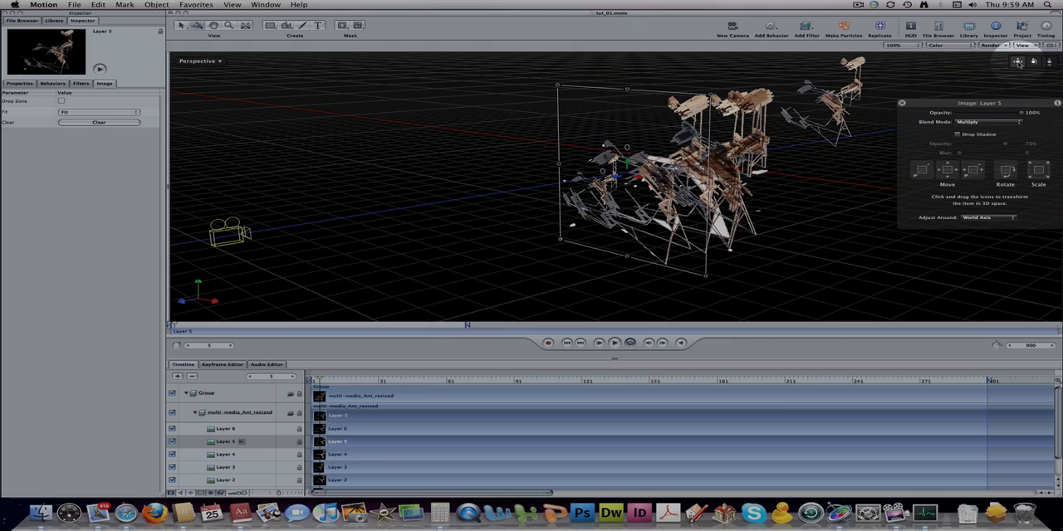
- Orbit the 3D scene and play part of the existing animation in the Perspective view
drag(1034, 63, 383, 270)
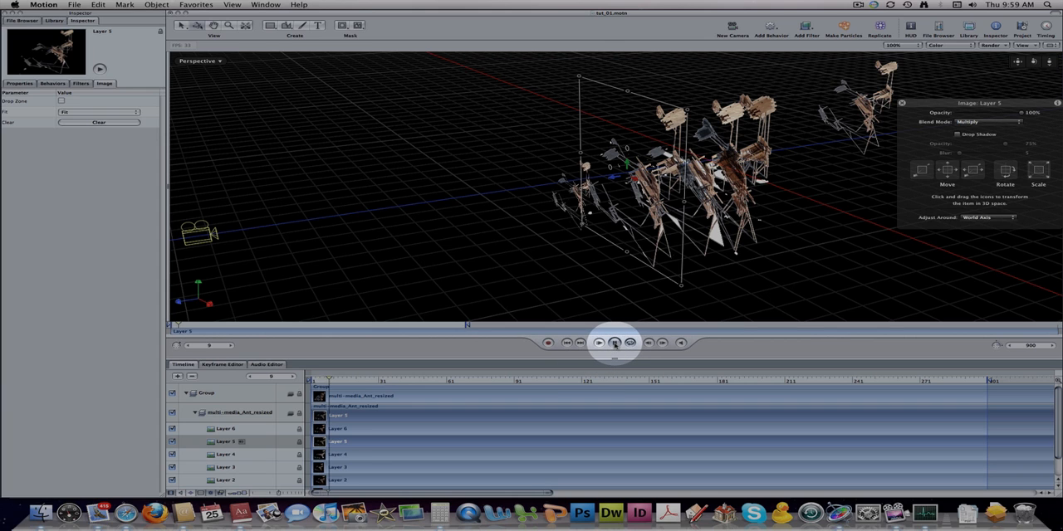
click(615, 343)
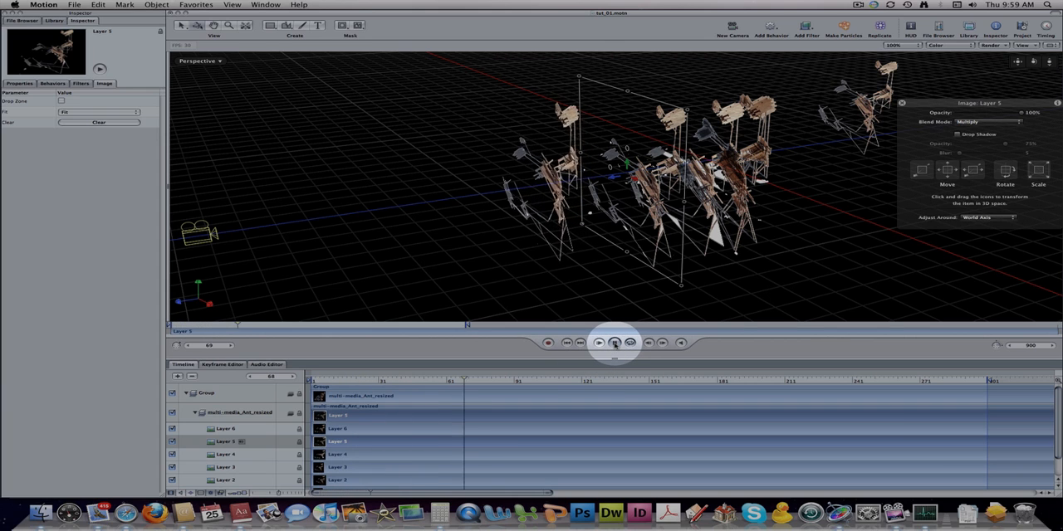
click(615, 343)
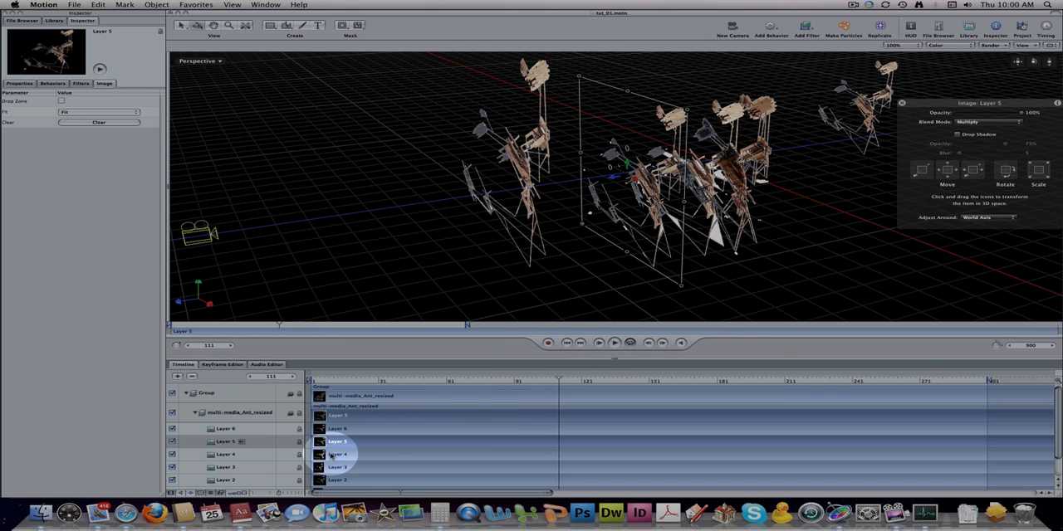
- Record keyframes that move Layer 4 toward the camera and scale it up between the timeline's start and frame 264
click(339, 457)
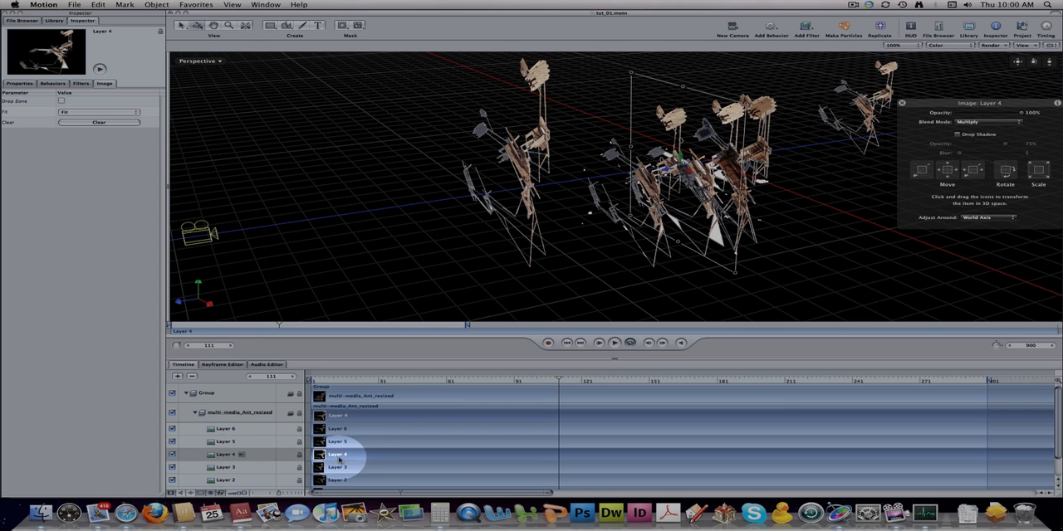
drag(559, 380, 316, 387)
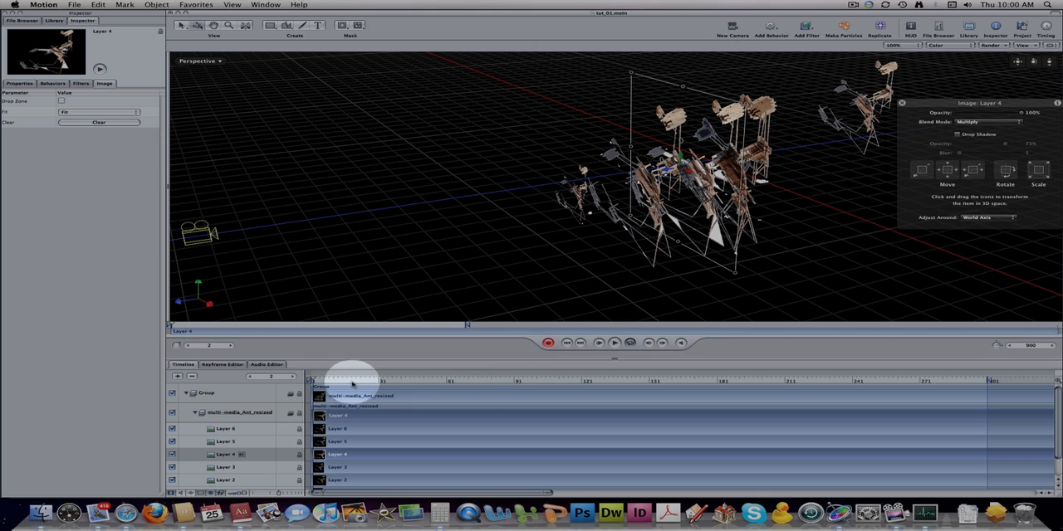
drag(322, 381, 904, 379)
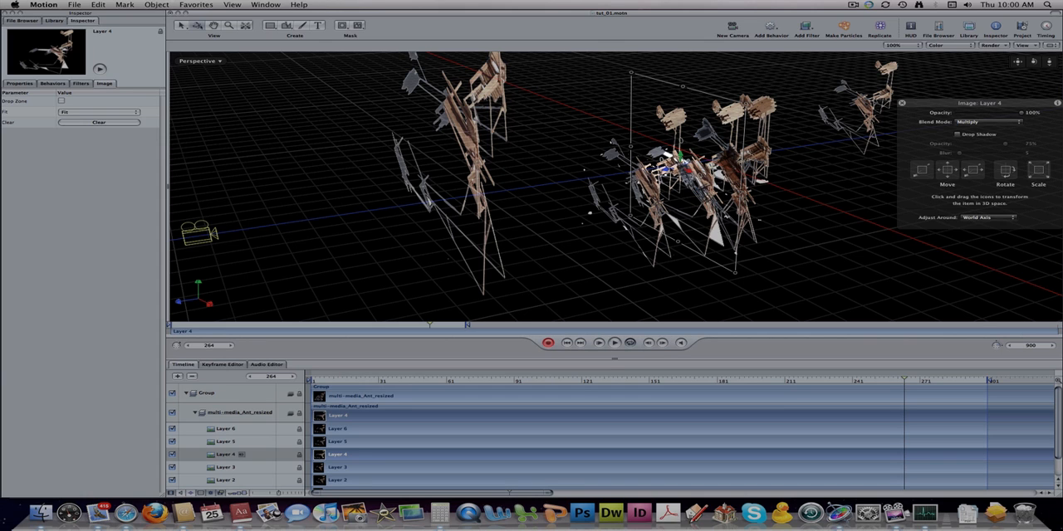
drag(677, 166, 570, 176)
drag(525, 83, 475, 28)
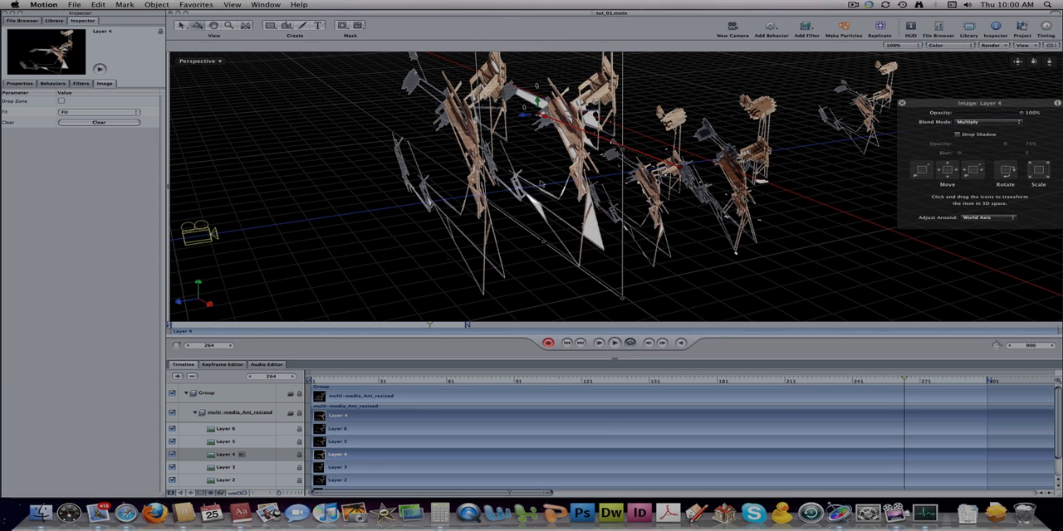
- Play back Layer 4's recorded animation in the Perspective view and return to the first frame
click(598, 344)
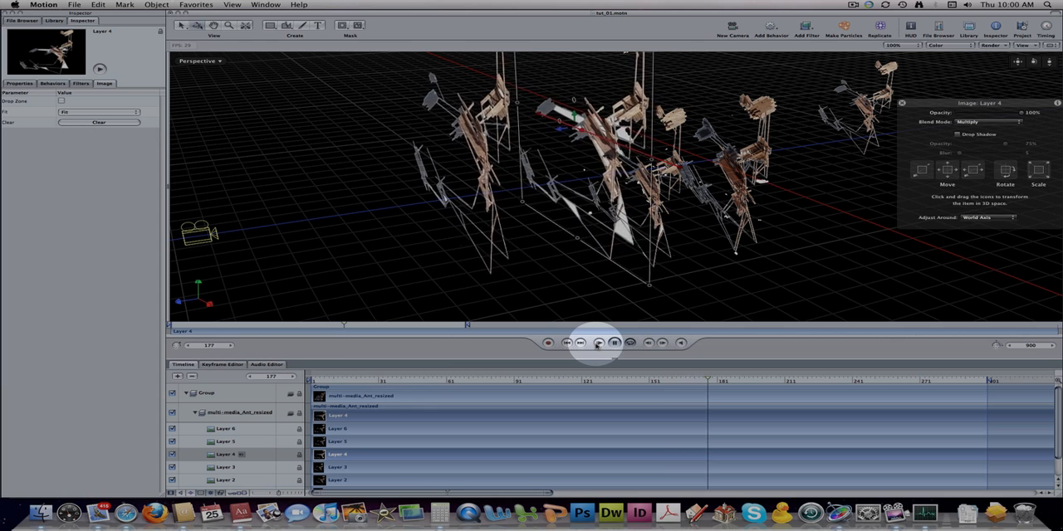
click(614, 343)
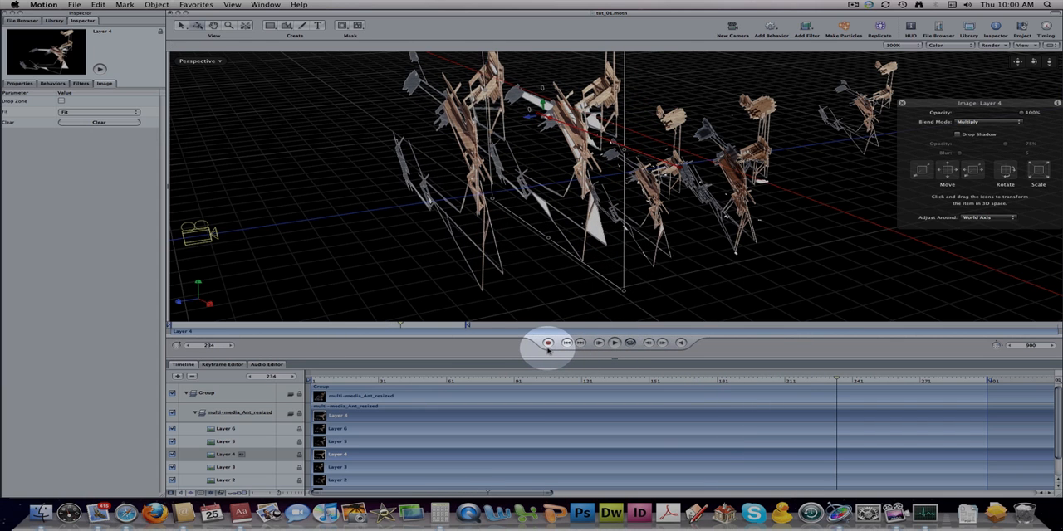
click(566, 343)
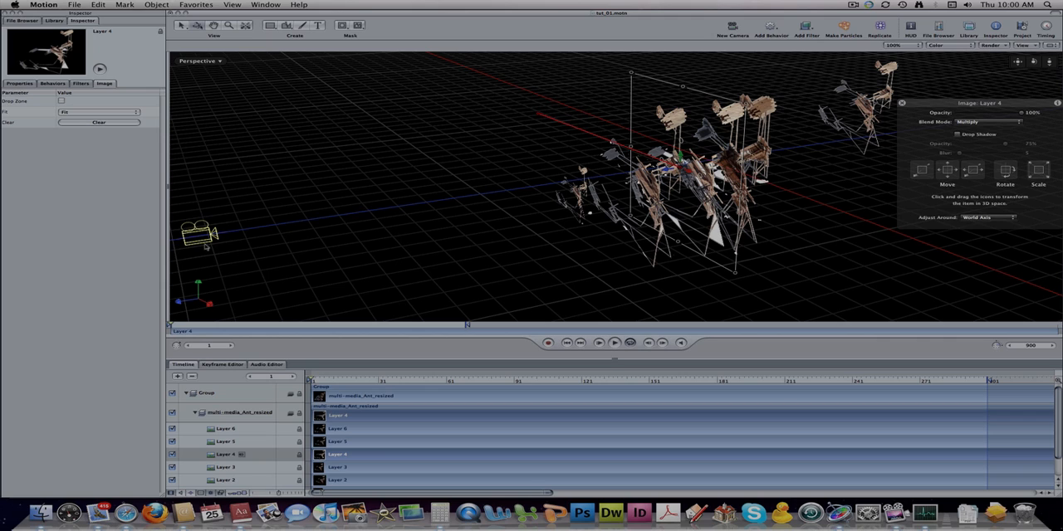
- Preview Layer 4's animation through the Camera view, rewind it, and switch back to the Perspective view
click(214, 63)
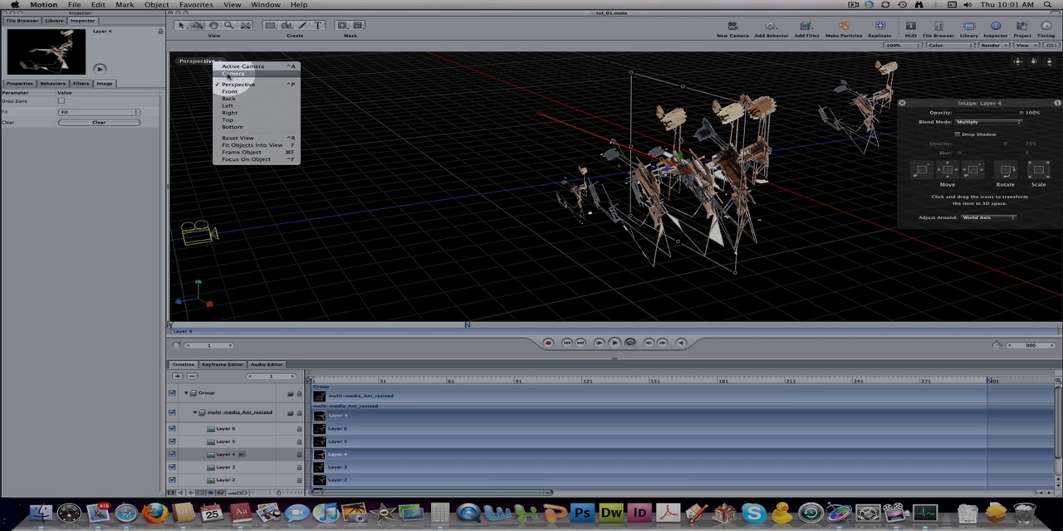
click(233, 74)
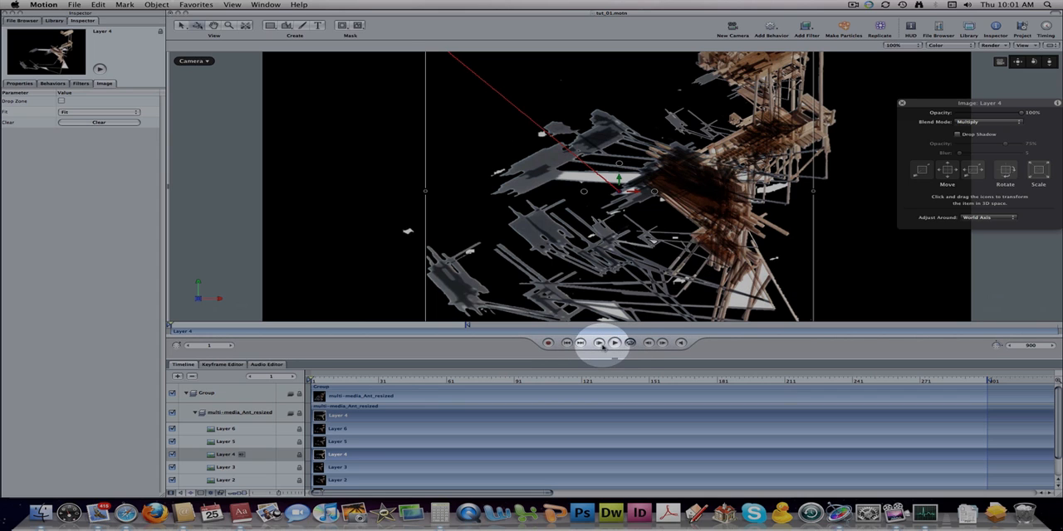
click(615, 343)
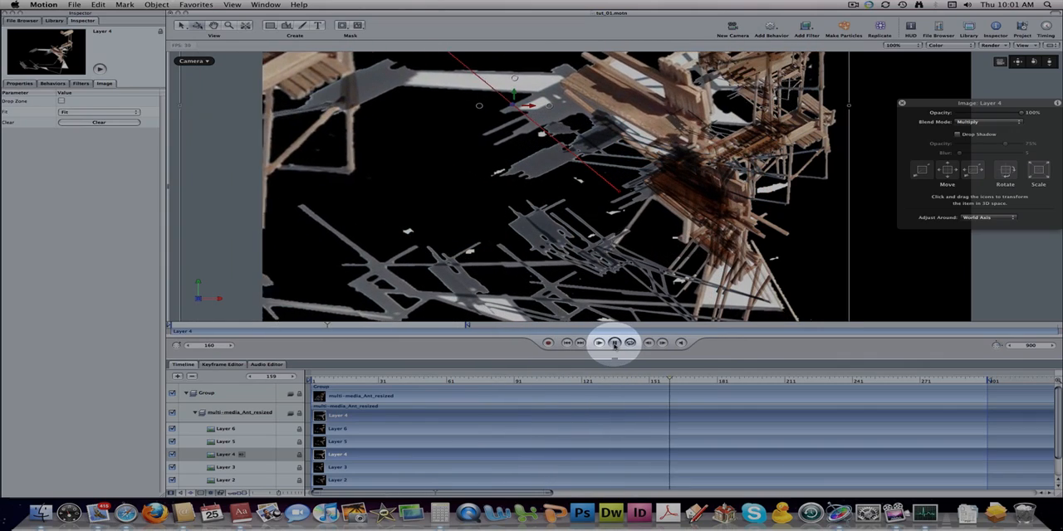
click(614, 343)
drag(683, 380, 314, 382)
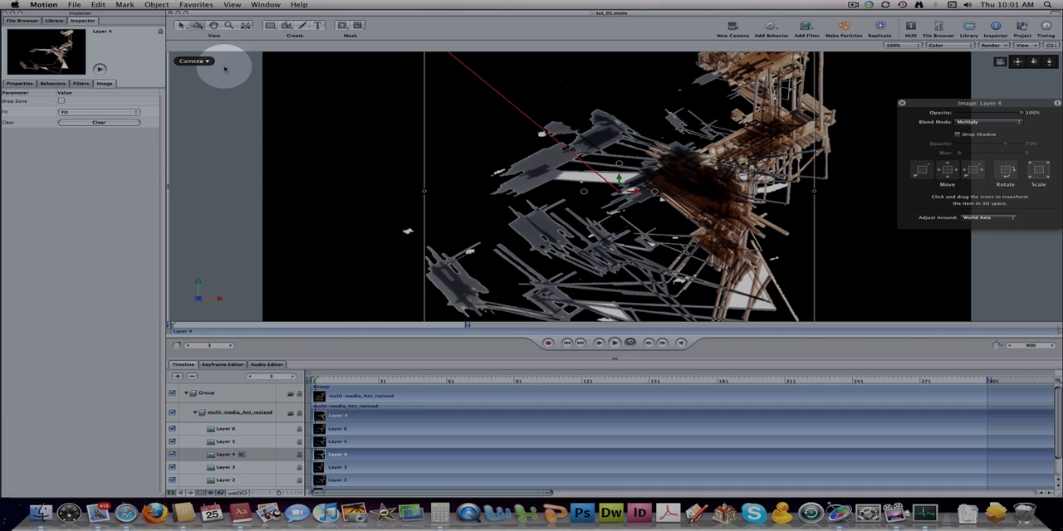
click(192, 61)
click(220, 83)
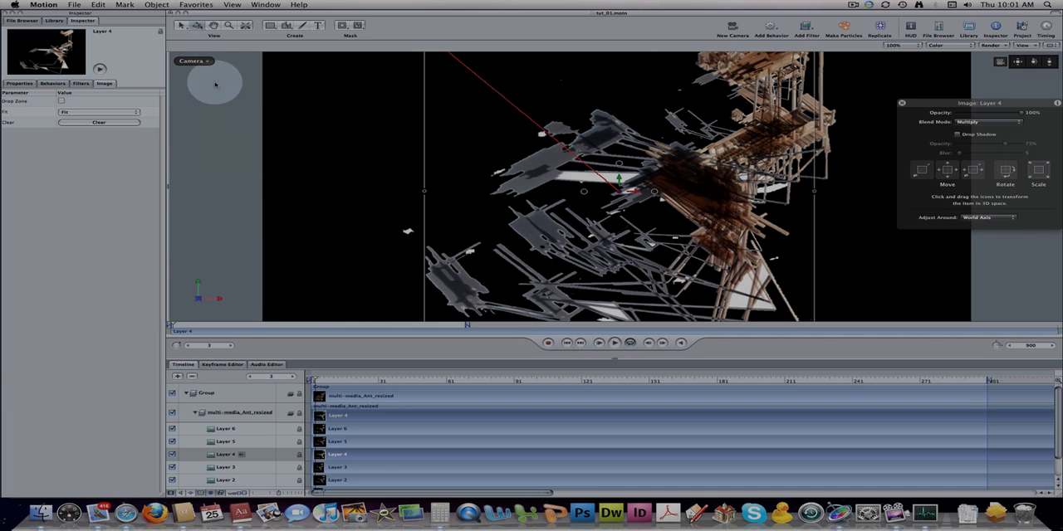
- Collapse the Group, select the Camera, and move its floating HUD closer to the layers in the canvas
click(188, 395)
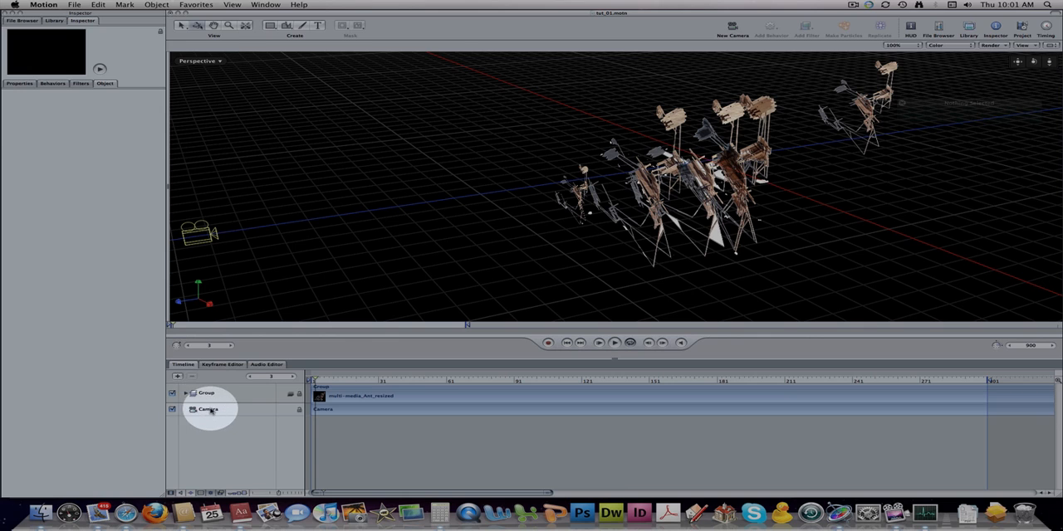
click(192, 412)
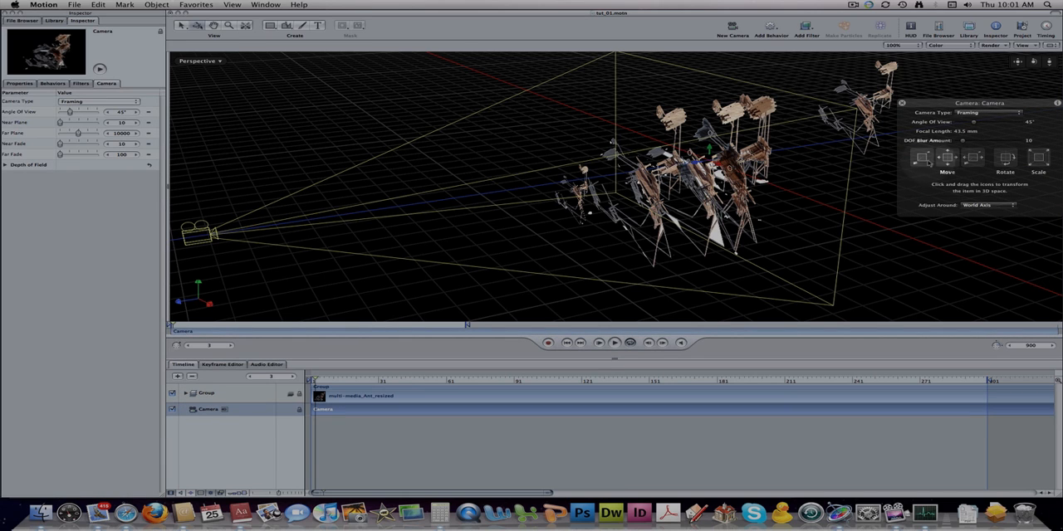
drag(992, 107, 886, 185)
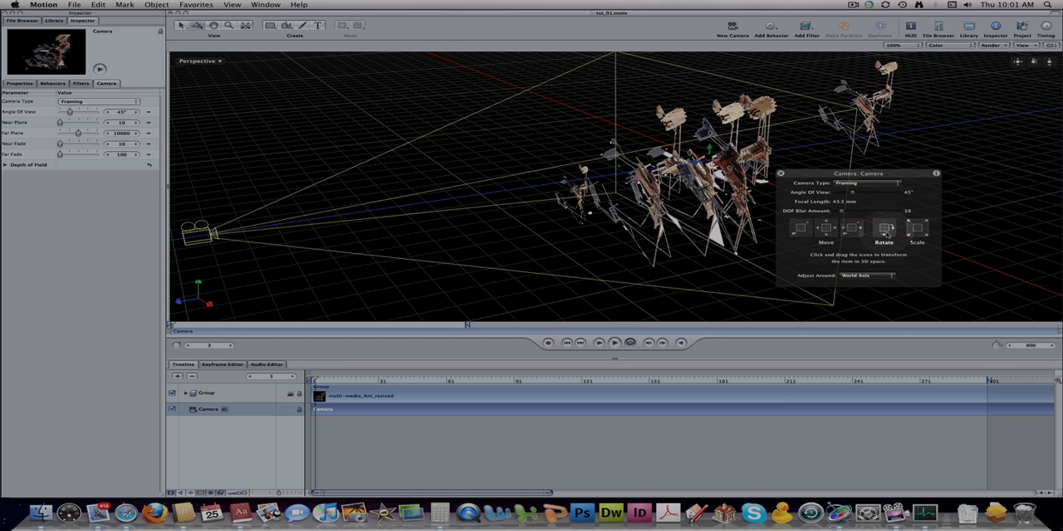
mouse_move(885, 232)
mouse_down()
mouse_move(864, 230)
mouse_move(882, 233)
mouse_up()
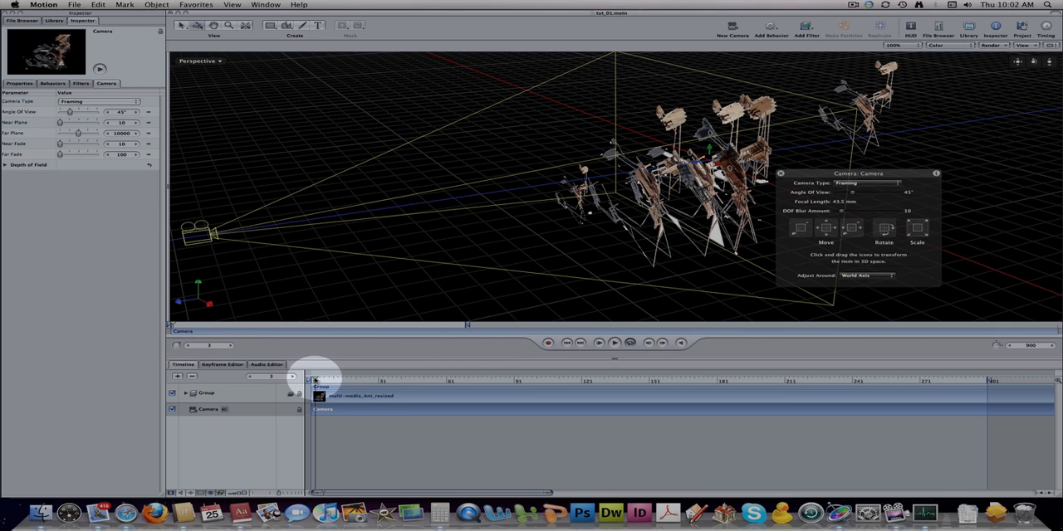
- Record a camera rotation keyframe at frame 900, with keyframe recording started from the timeline's beginning
click(565, 343)
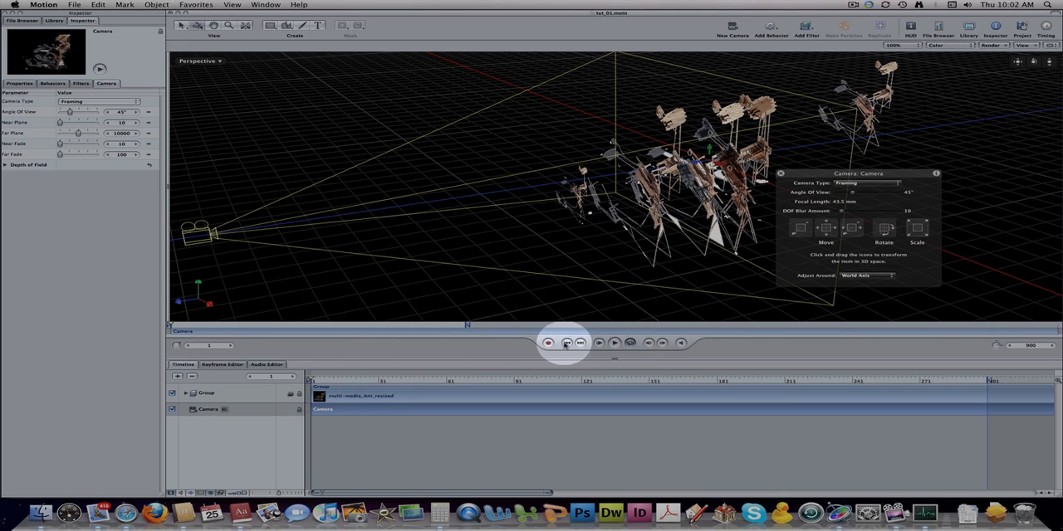
click(548, 343)
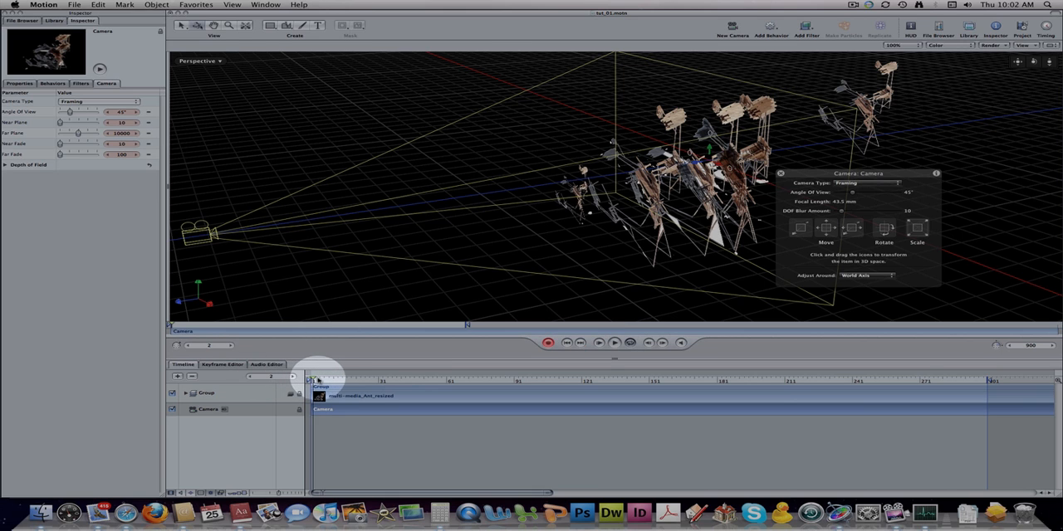
drag(318, 380, 1044, 372)
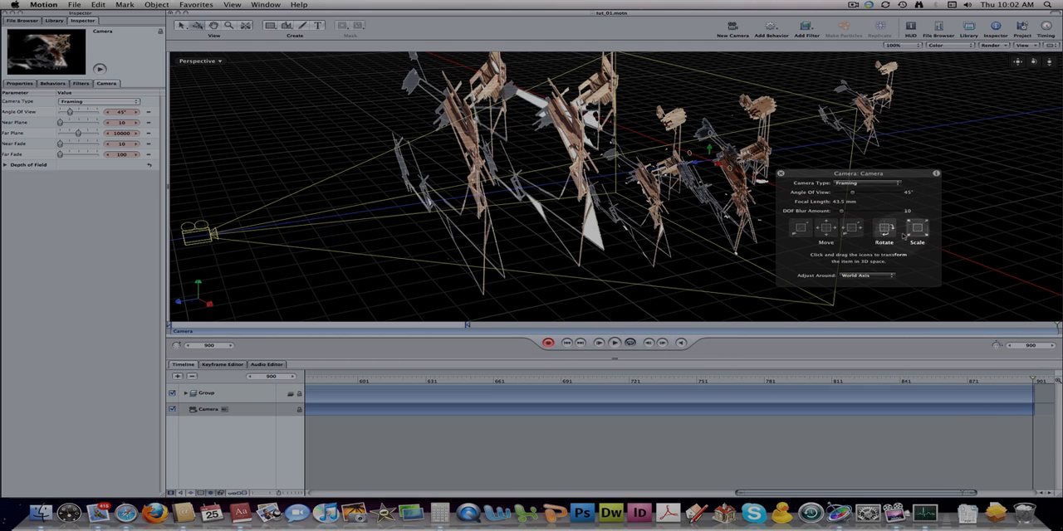
drag(891, 230, 854, 229)
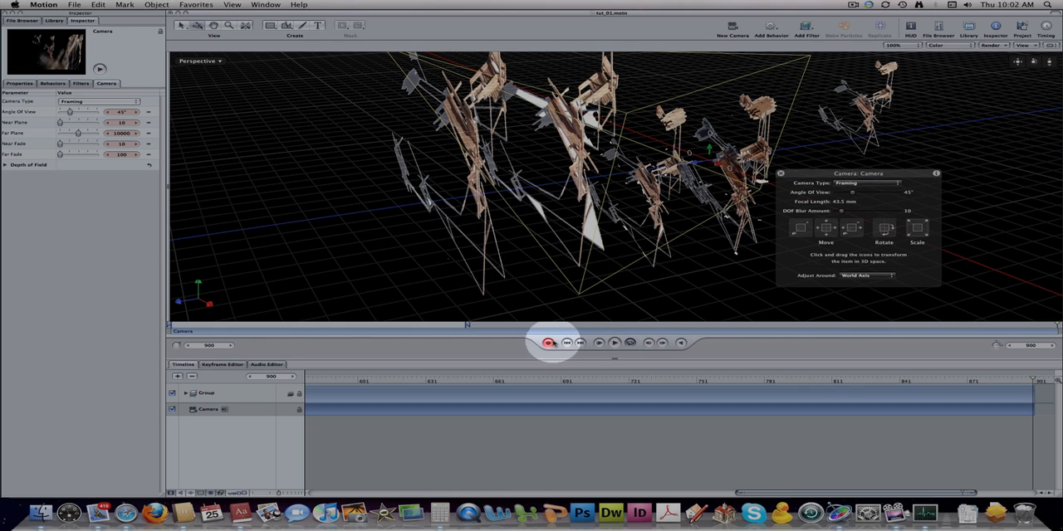
- Play back the camera rotation in the Perspective view and return to frame 1
click(599, 344)
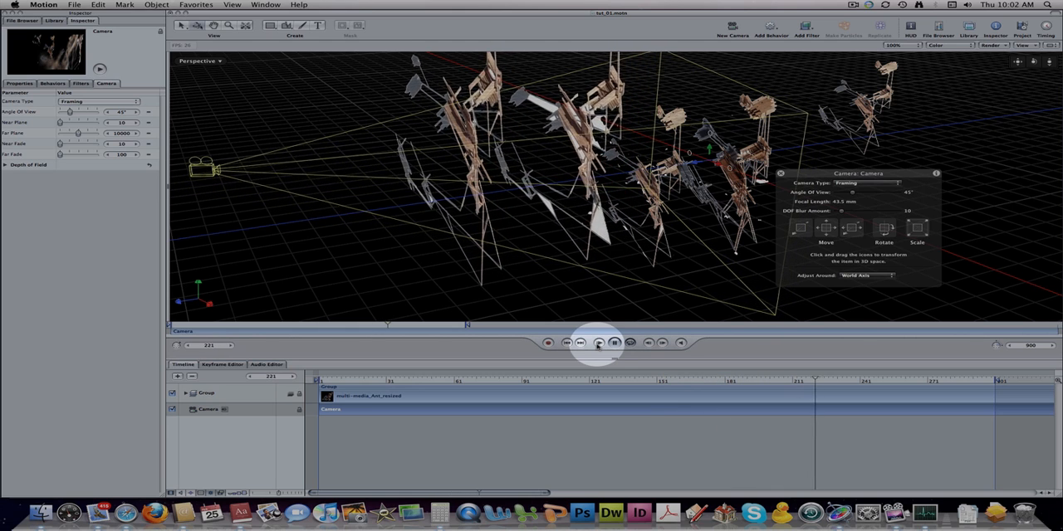
click(614, 343)
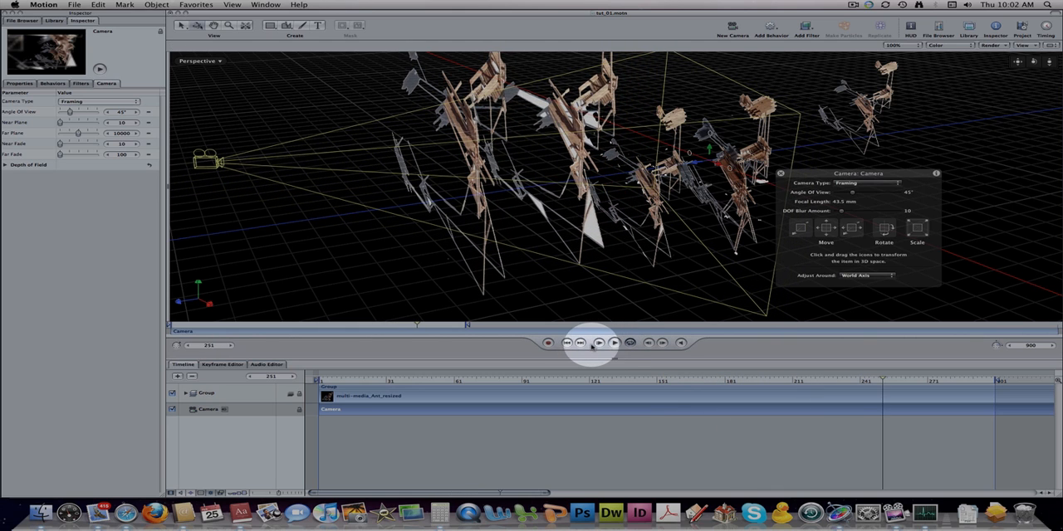
click(566, 343)
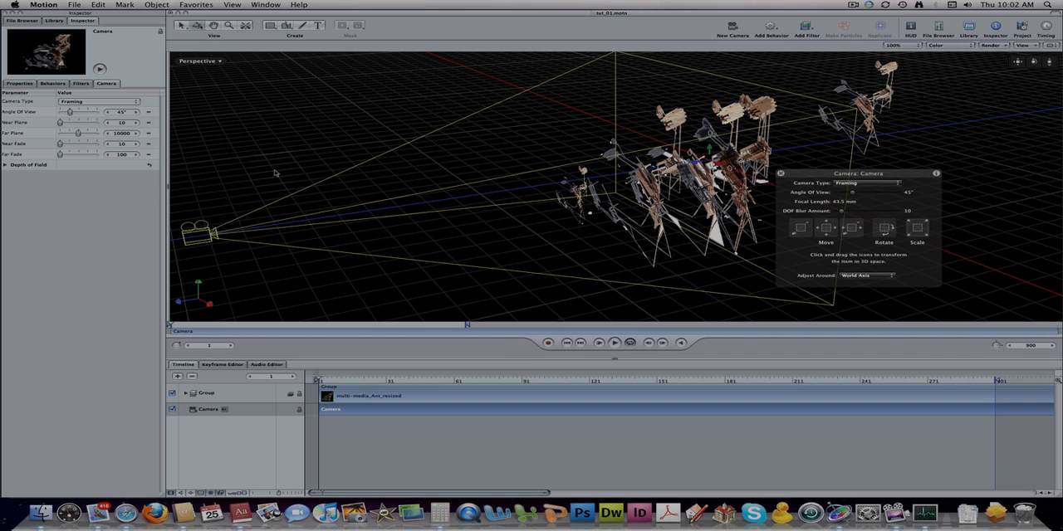
- Preview the camera rotation through the Camera view, rewind to frame 1, and restore the Perspective view
click(196, 62)
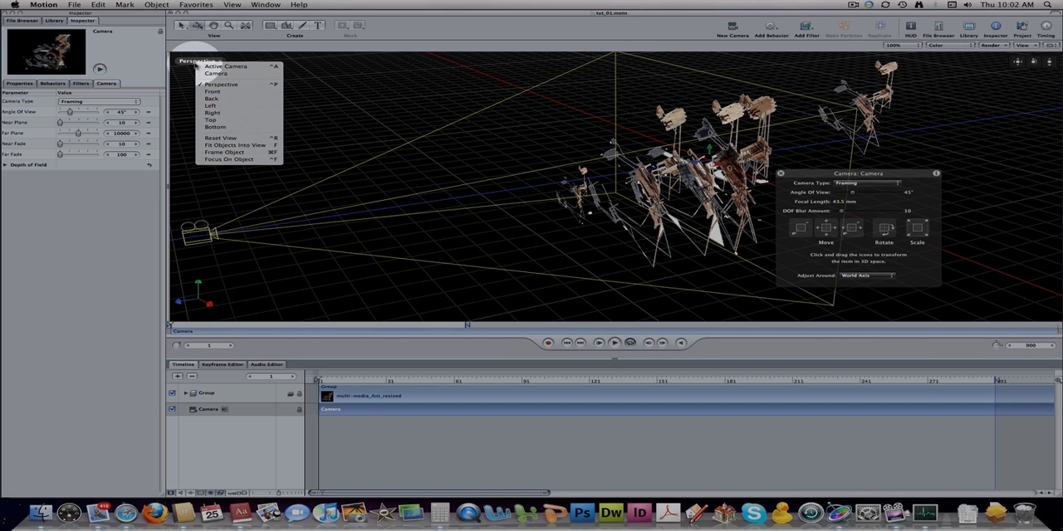
click(209, 73)
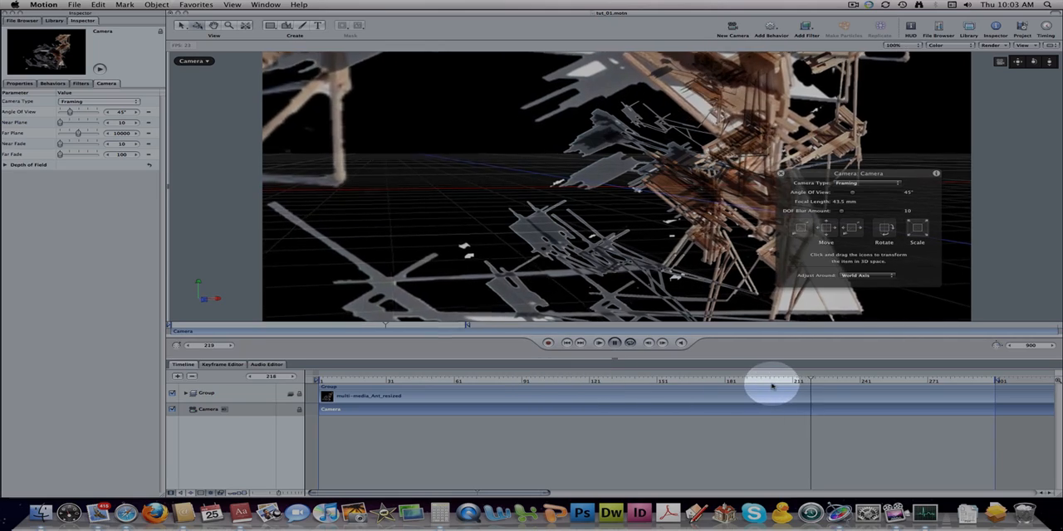
click(614, 344)
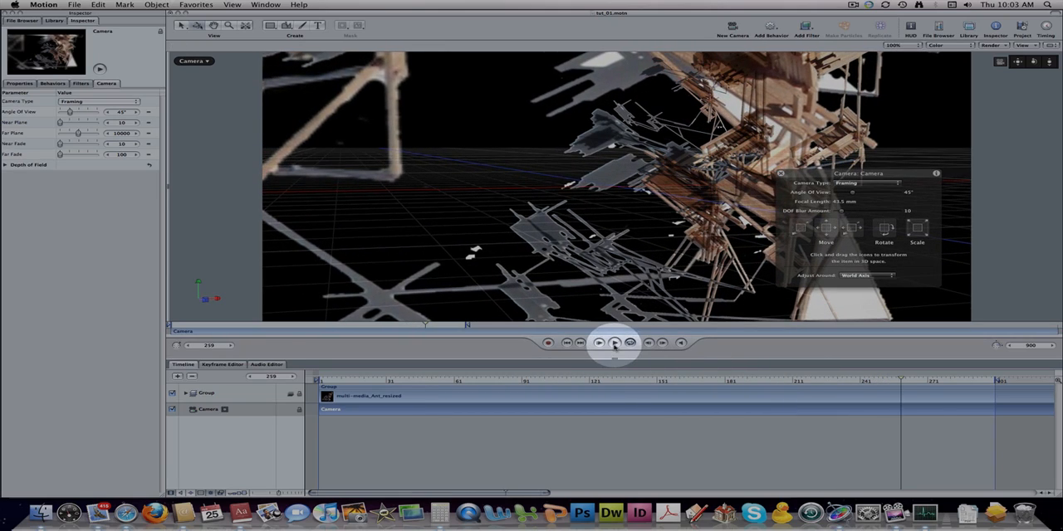
drag(903, 381, 317, 380)
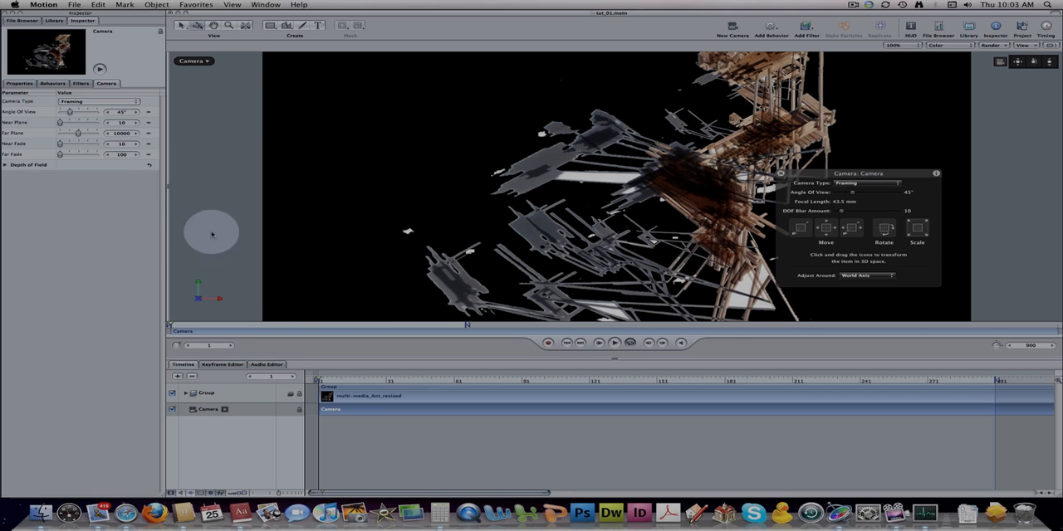
key(space)
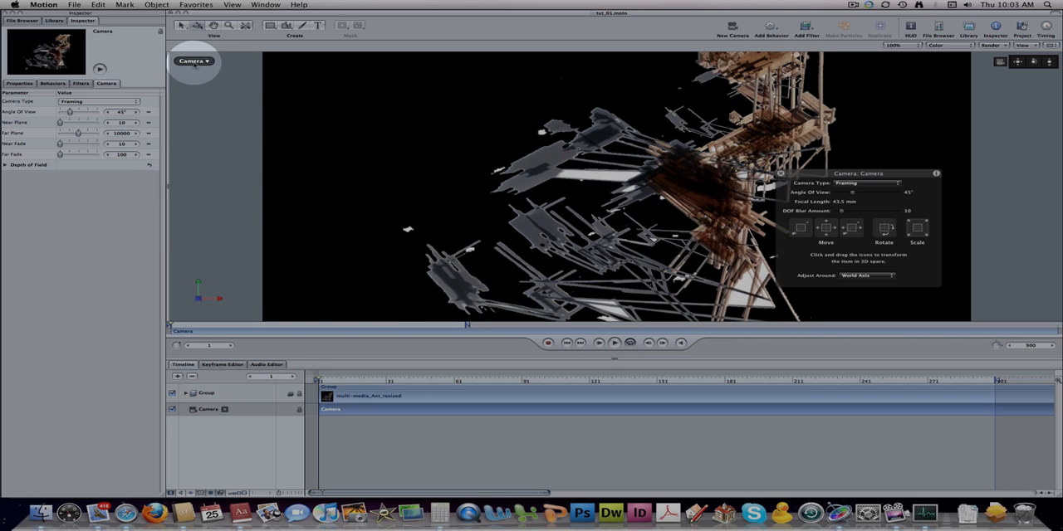
click(191, 61)
click(217, 84)
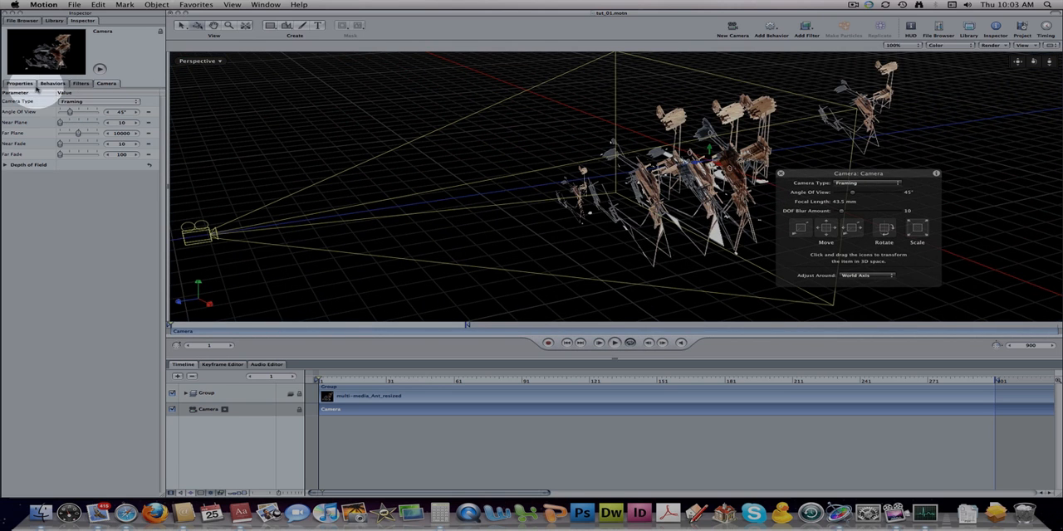
- Browse the Library's generators and preview the Spirals generator
click(53, 20)
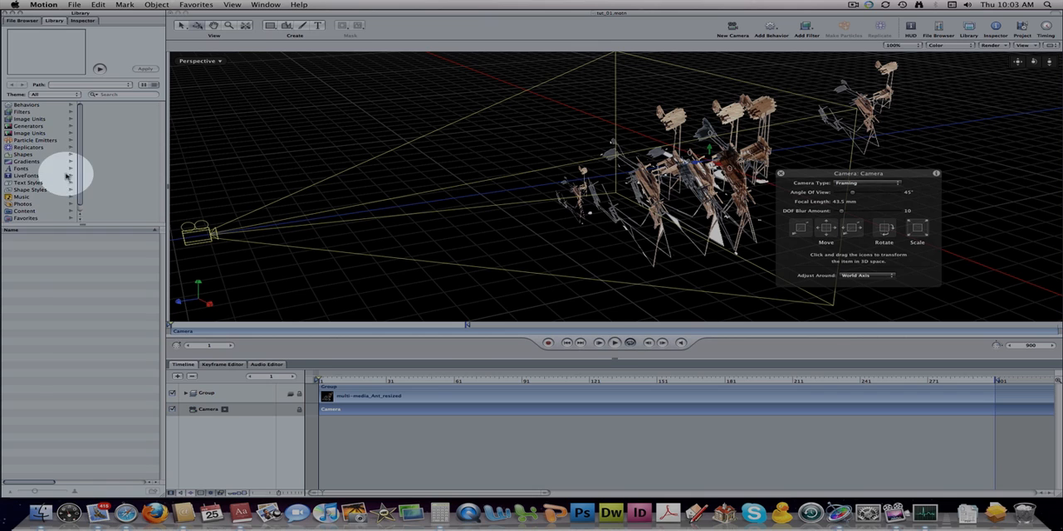
scroll(80, 137, down, 1)
scroll(81, 146, down, 1)
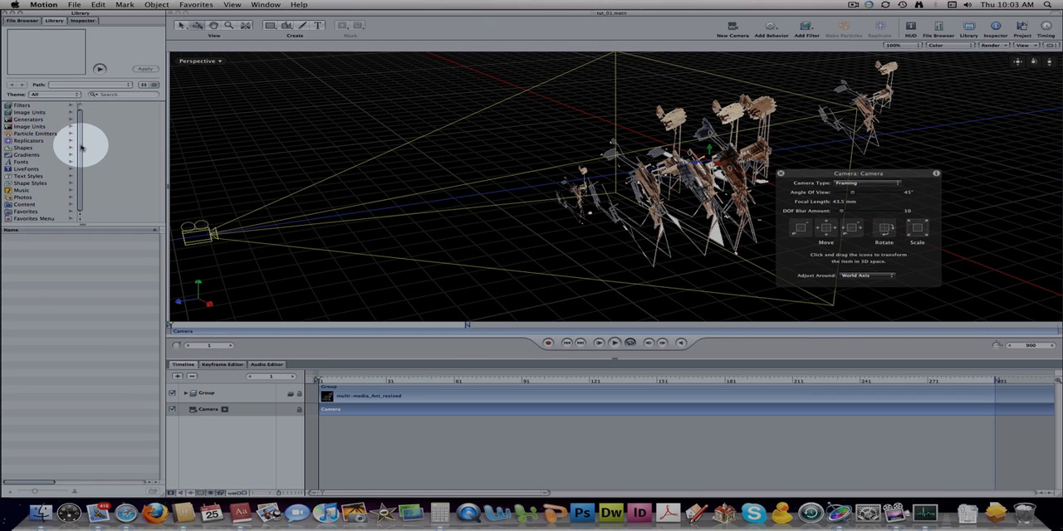
scroll(81, 139, up, 1)
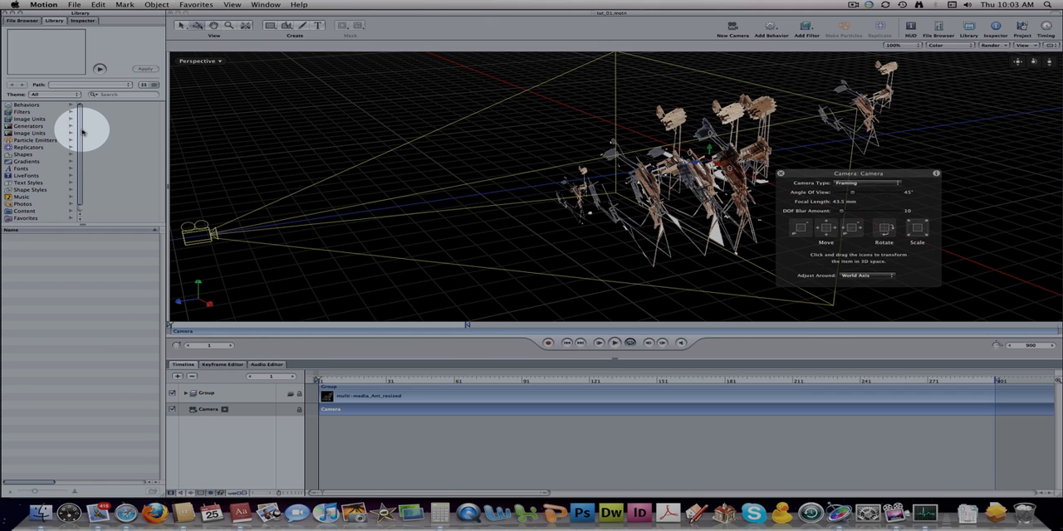
click(30, 125)
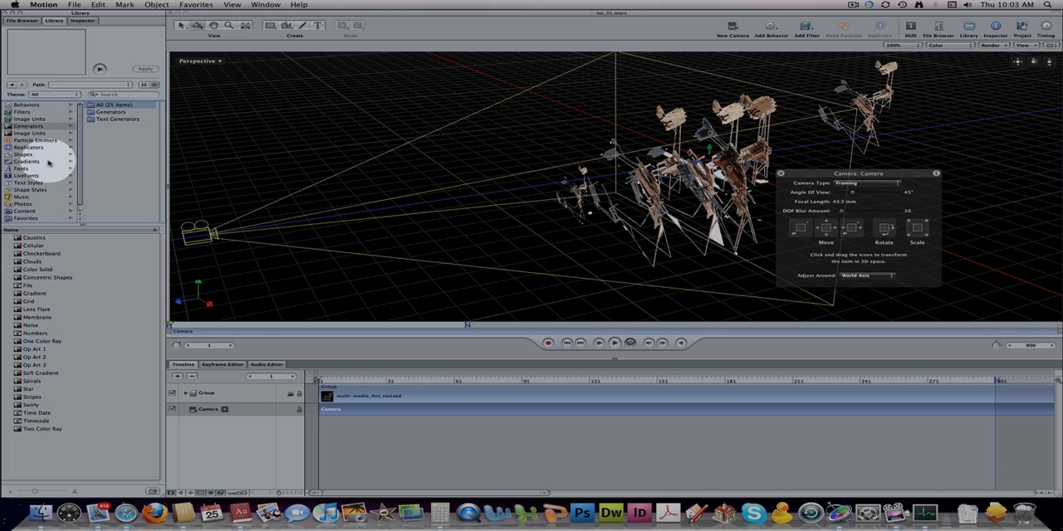
click(30, 382)
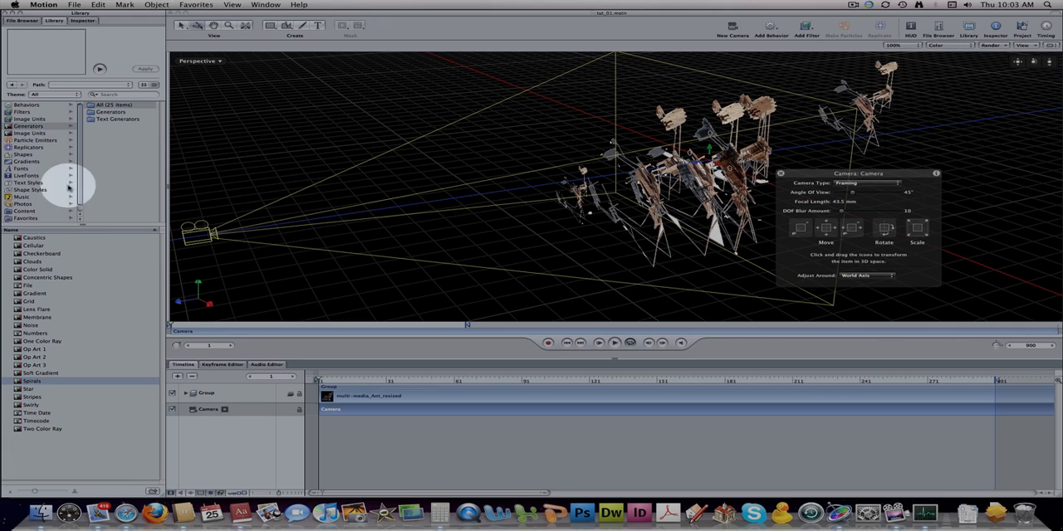
click(100, 69)
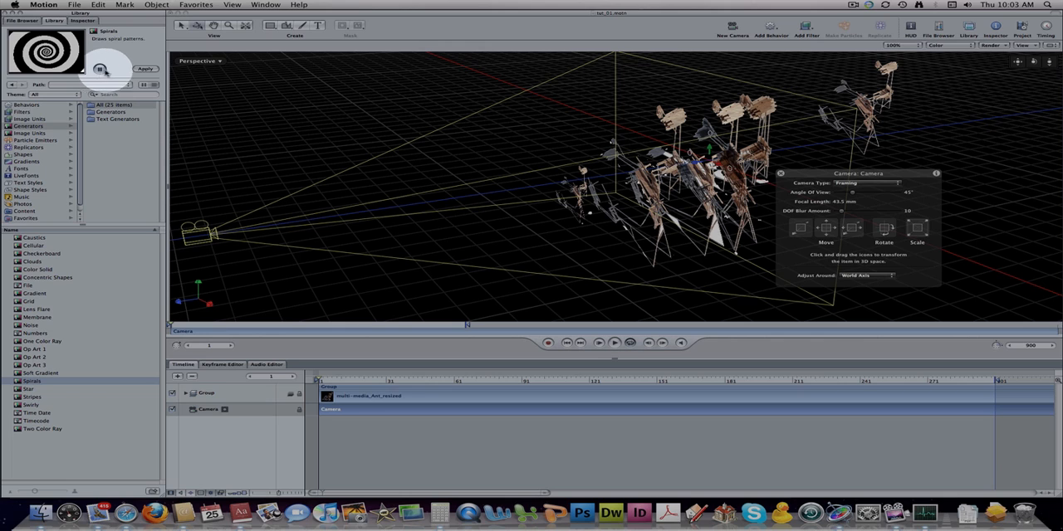
click(99, 69)
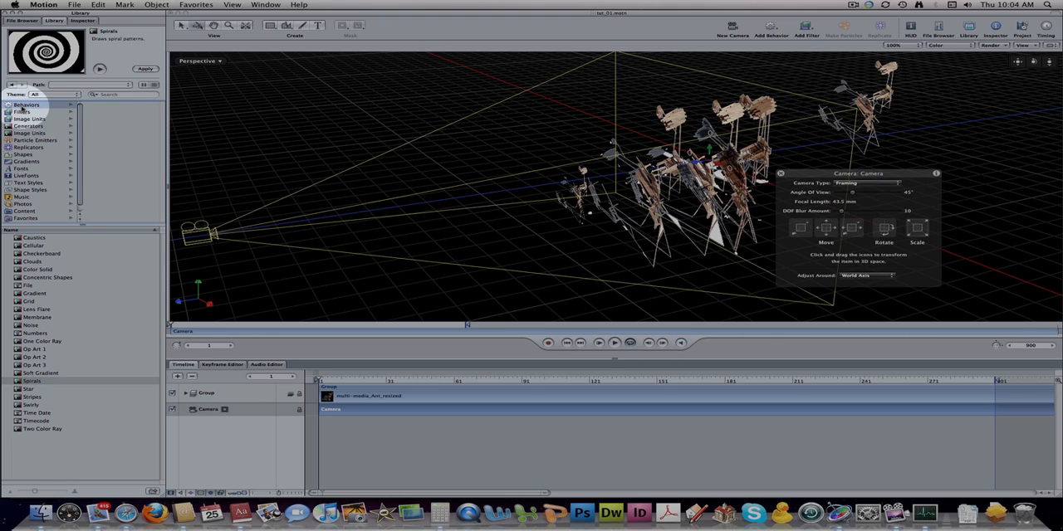
- Preview the Edge Collision, Gravity, Repel and Spring behaviors in the Library's Simulations category
click(21, 106)
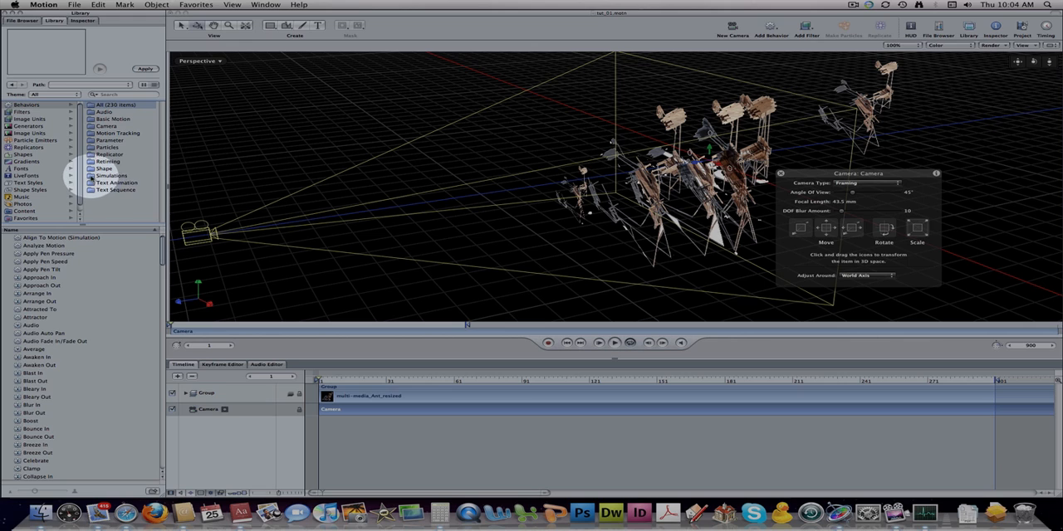
click(91, 176)
click(37, 285)
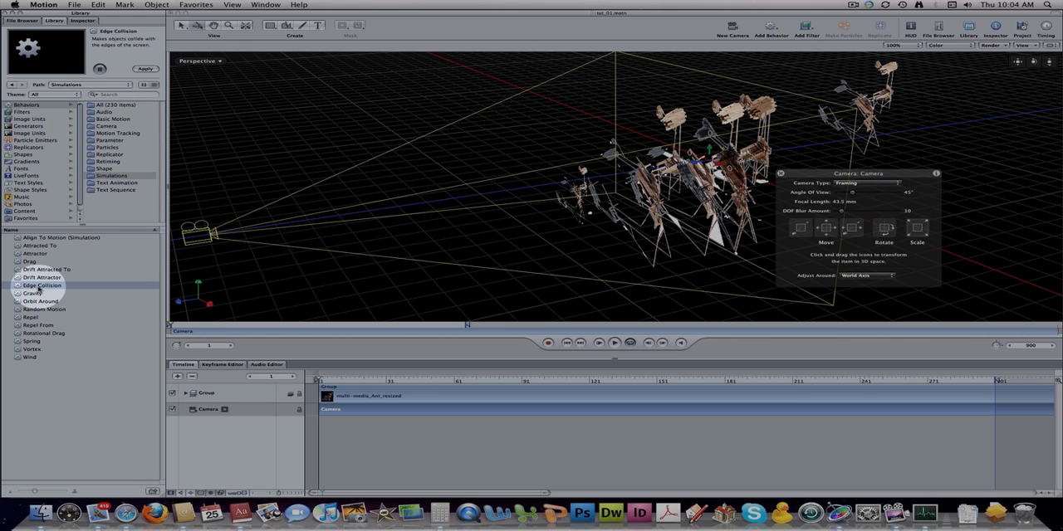
click(35, 294)
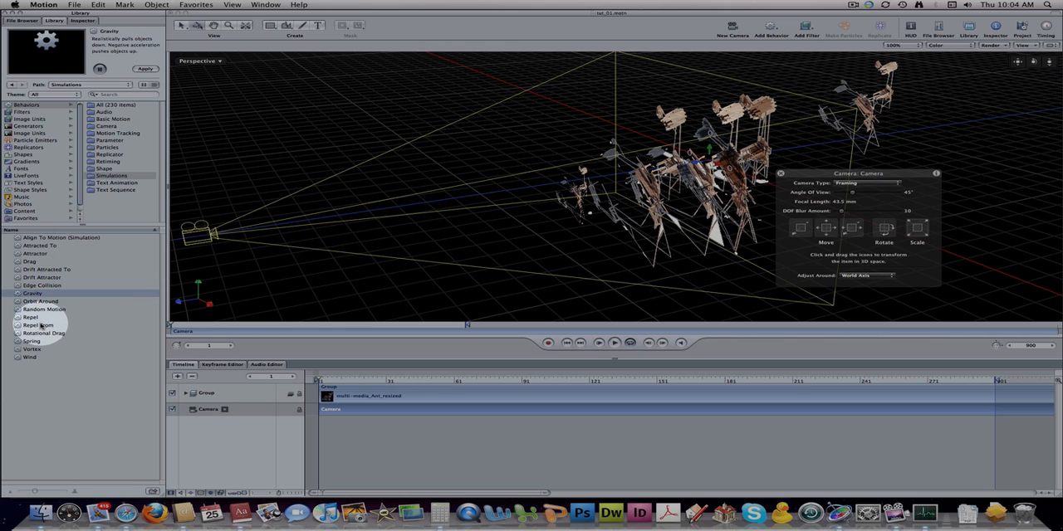
click(33, 318)
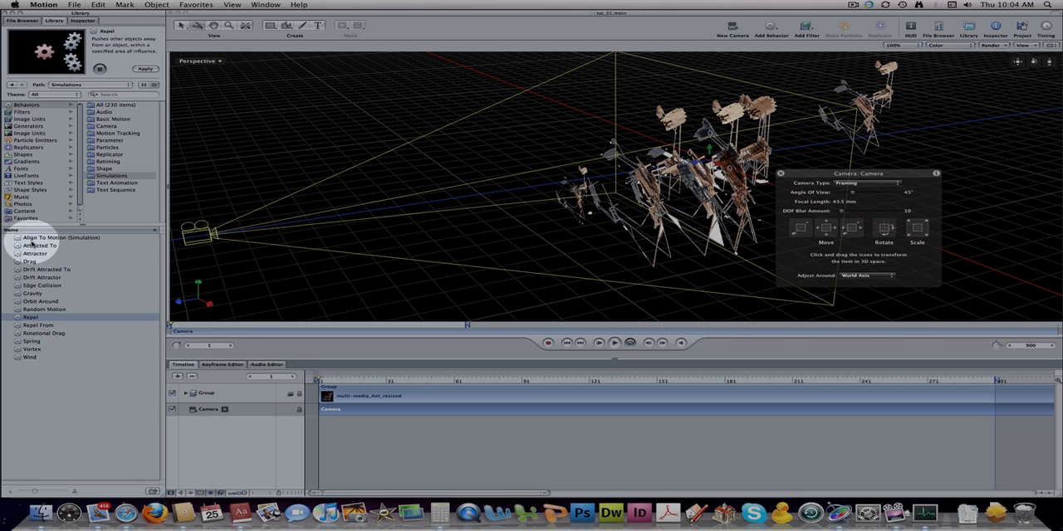
click(35, 342)
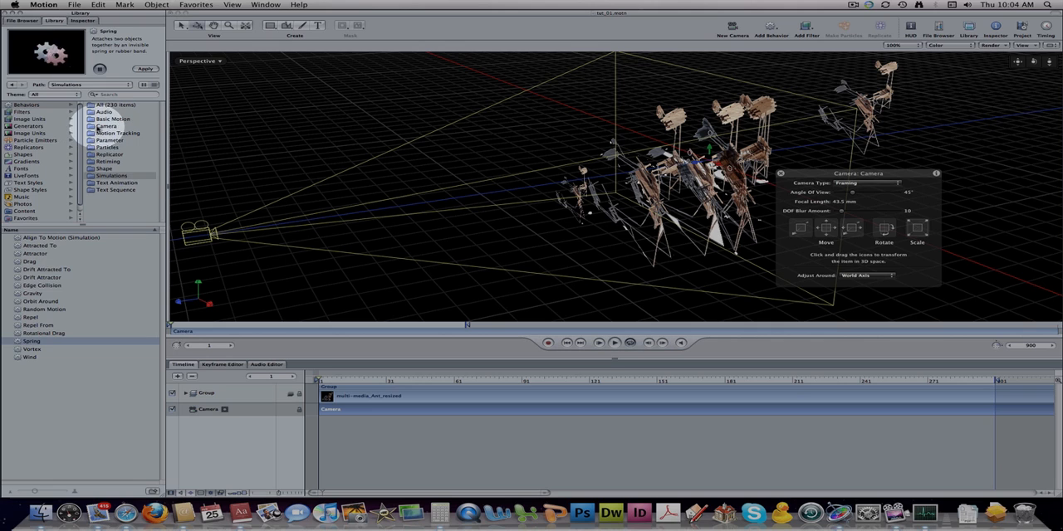
- Preview the Dolly, Focus and Framing camera behaviors in the Library
click(106, 125)
click(27, 238)
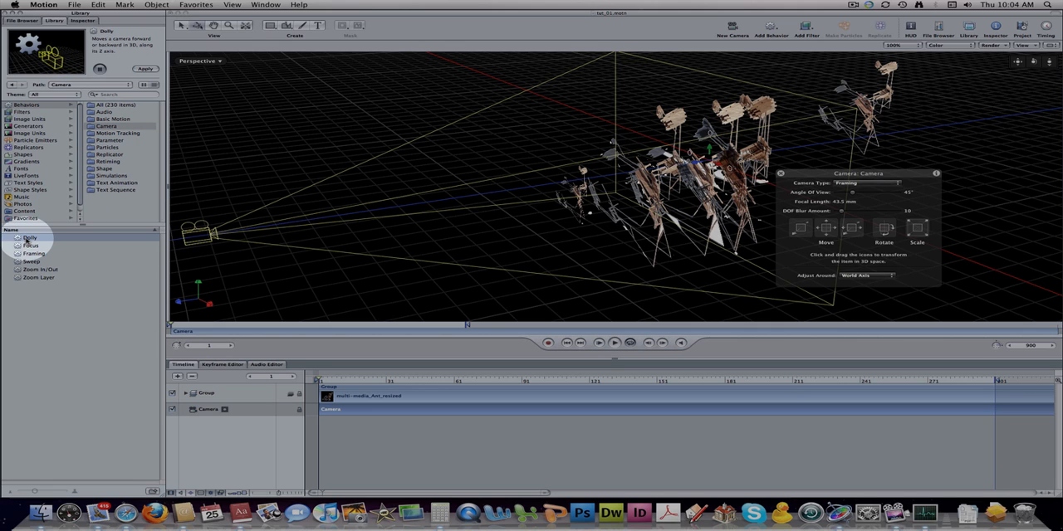
click(29, 246)
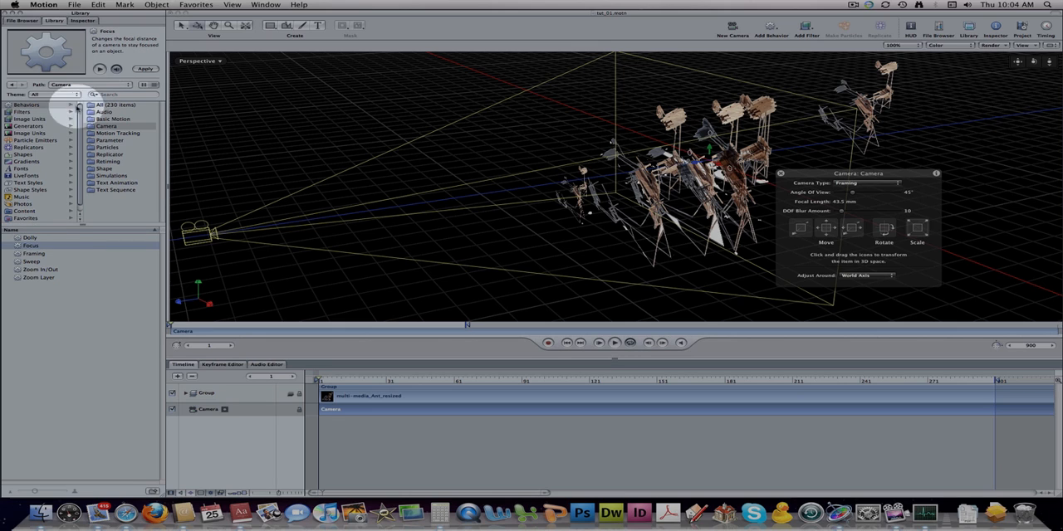
click(34, 257)
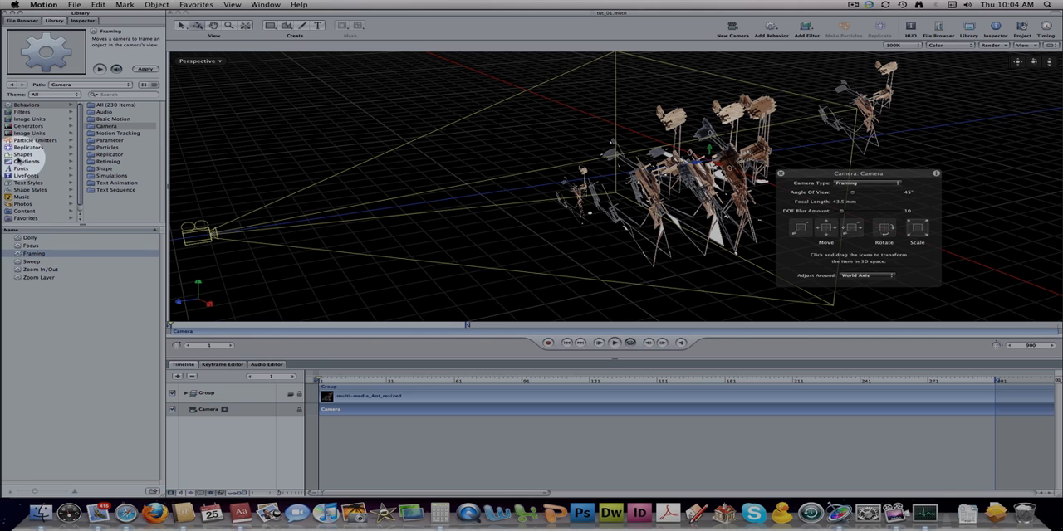
scroll(32, 157, down, 1)
scroll(31, 159, up, 1)
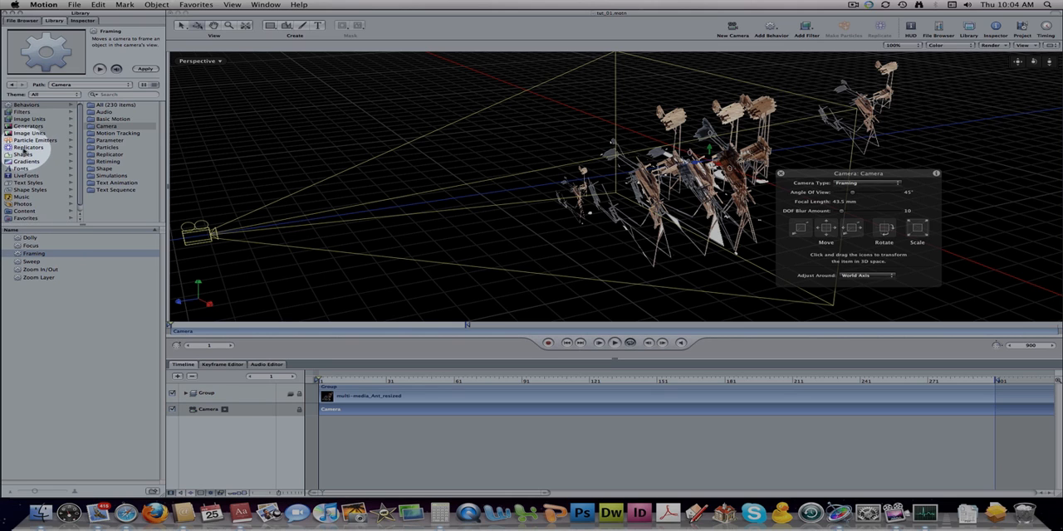
- Preview the Arcs 03 replicator and look through the rest of the Library's replicators
click(30, 147)
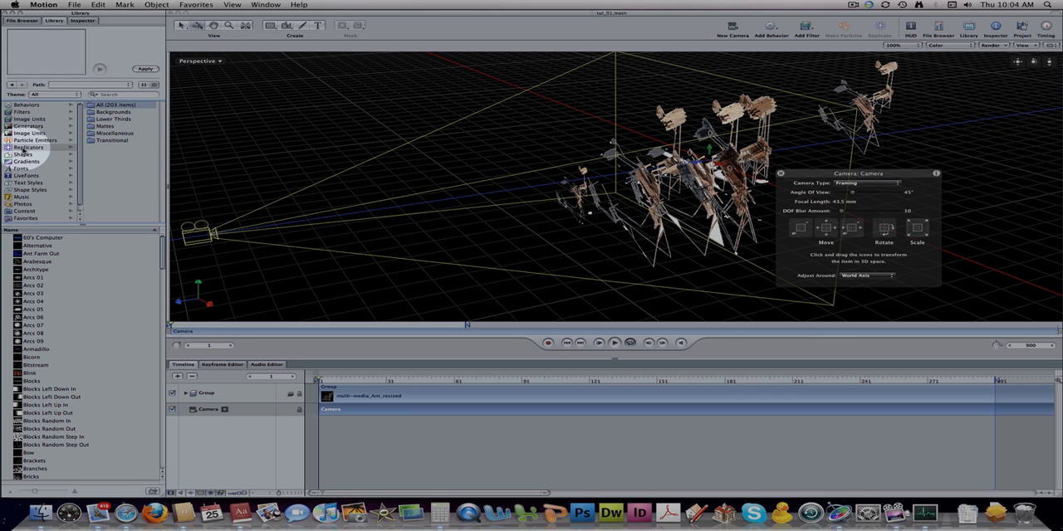
click(33, 294)
scroll(40, 307, down, 10)
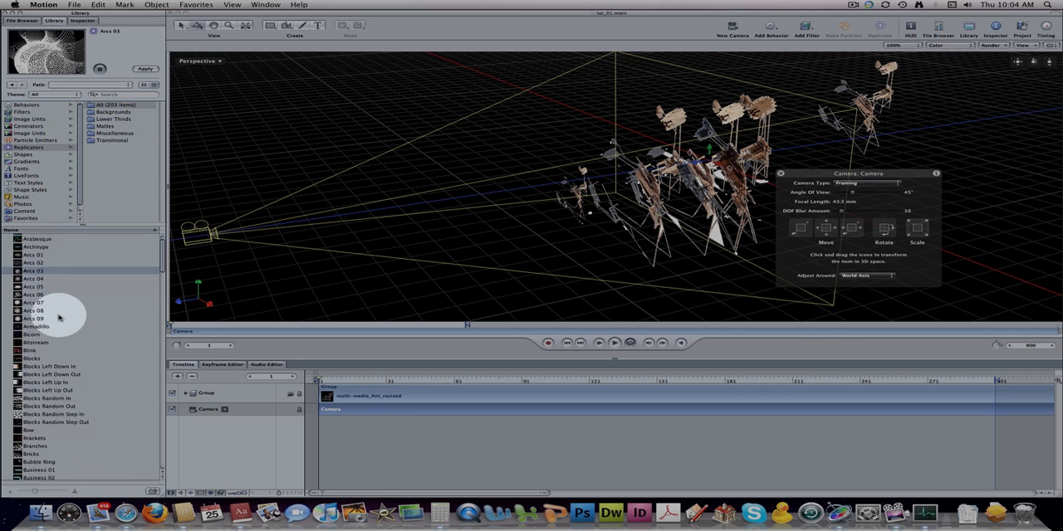
scroll(58, 318, down, 12)
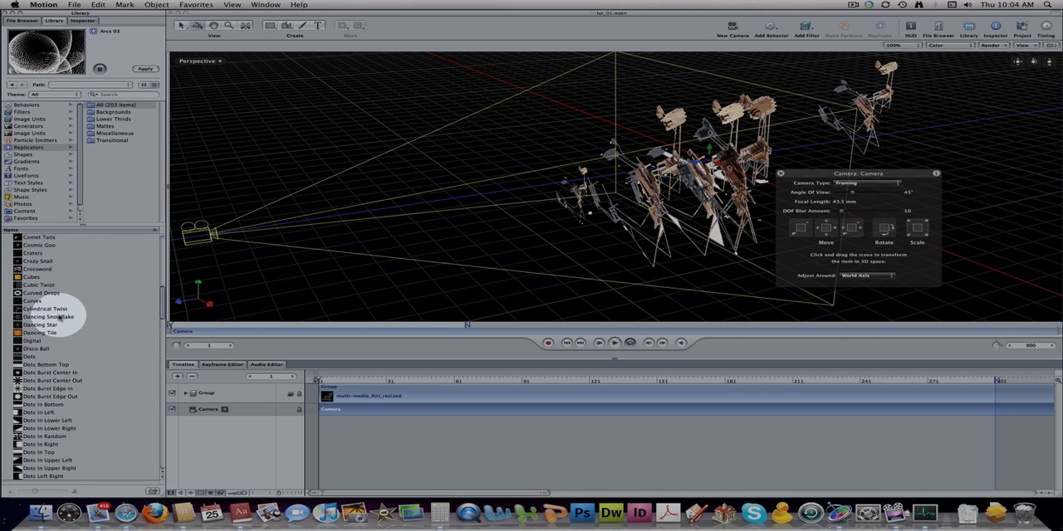
scroll(58, 319, down, 15)
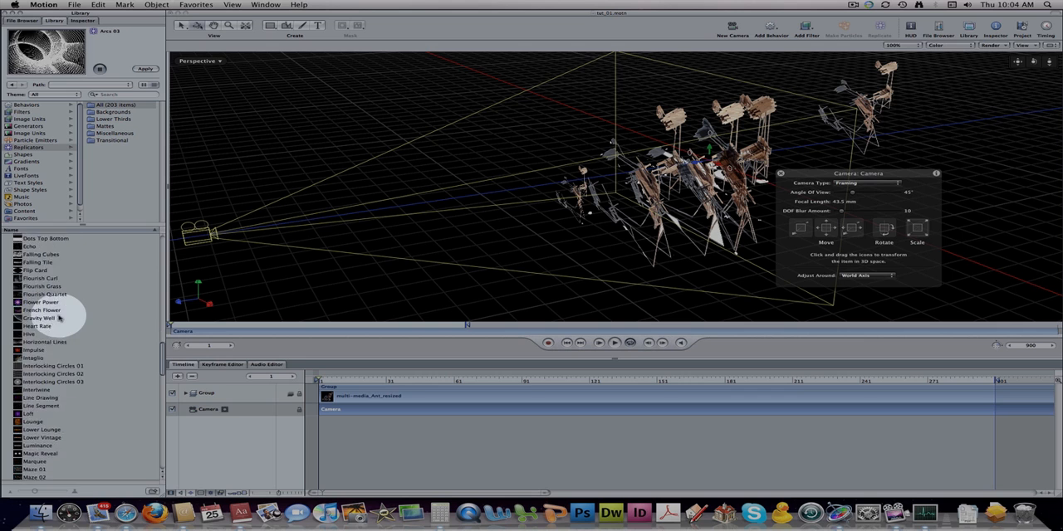
scroll(58, 319, down, 12)
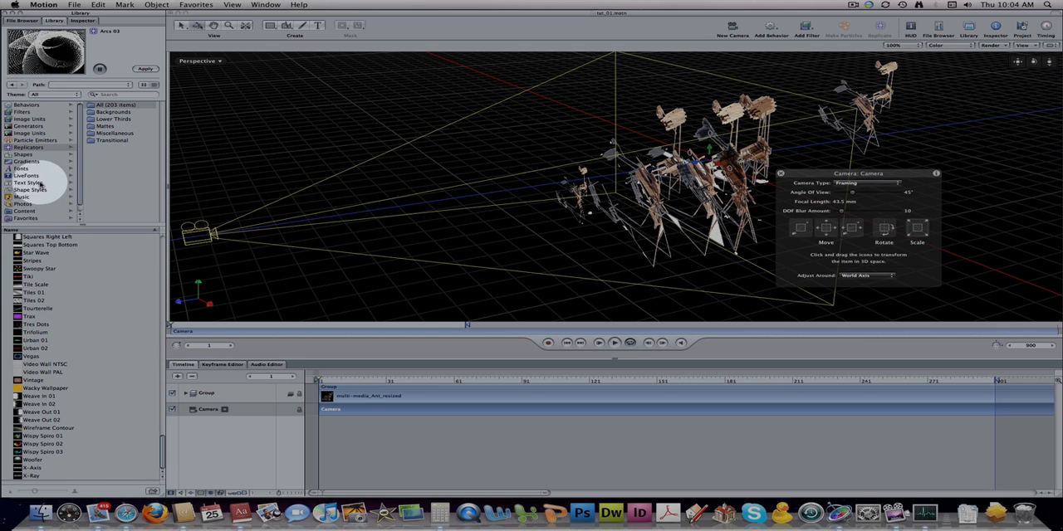
- List the Library's particle emitters and look over the remaining content categories
click(37, 141)
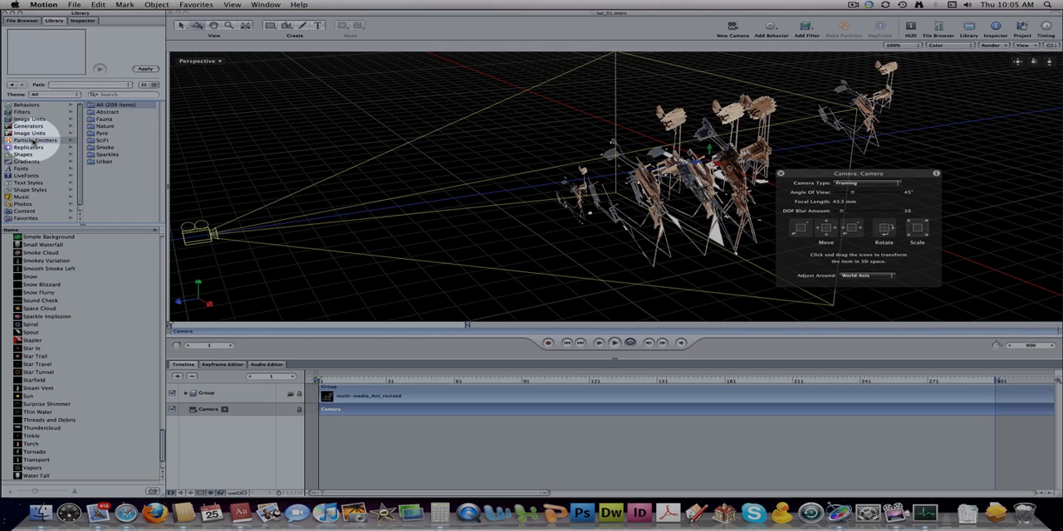
scroll(41, 149, down, 1)
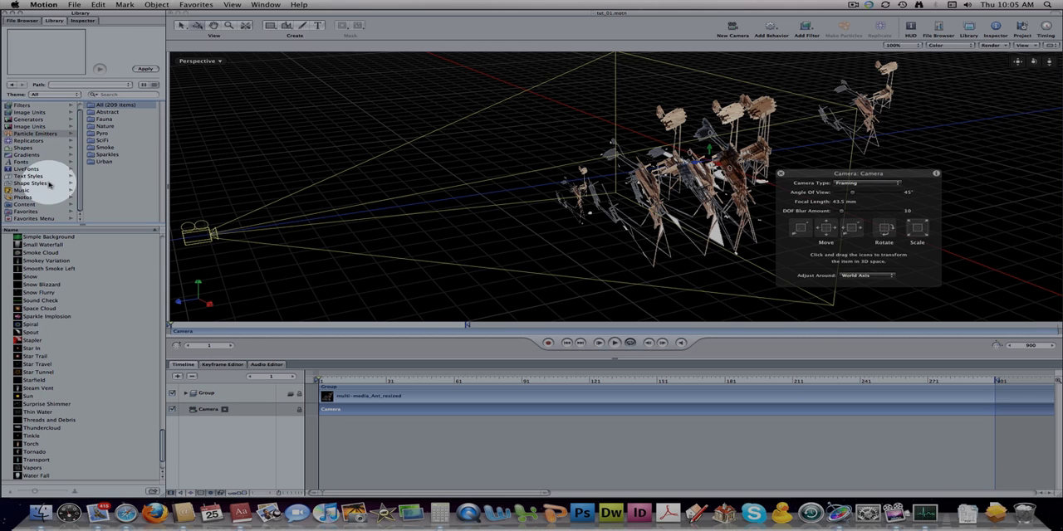
scroll(41, 158, up, 1)
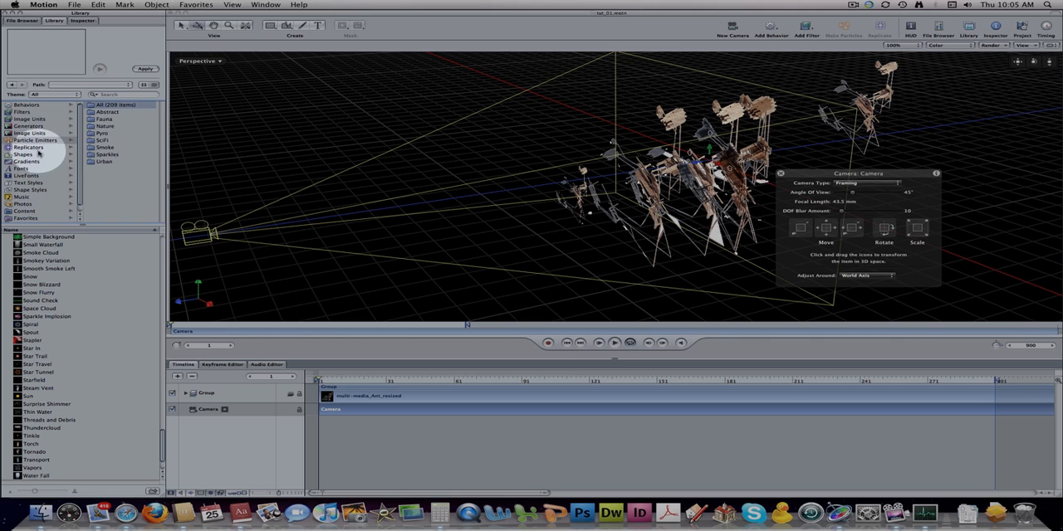
- Add the Numbers text generator from the Library to the canvas, placing it on the grid near the camera
click(28, 126)
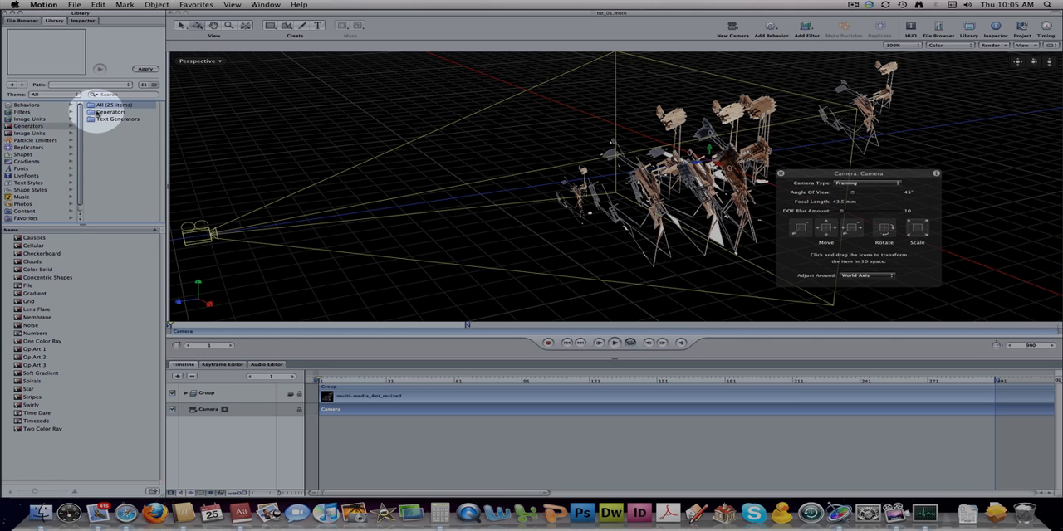
click(106, 121)
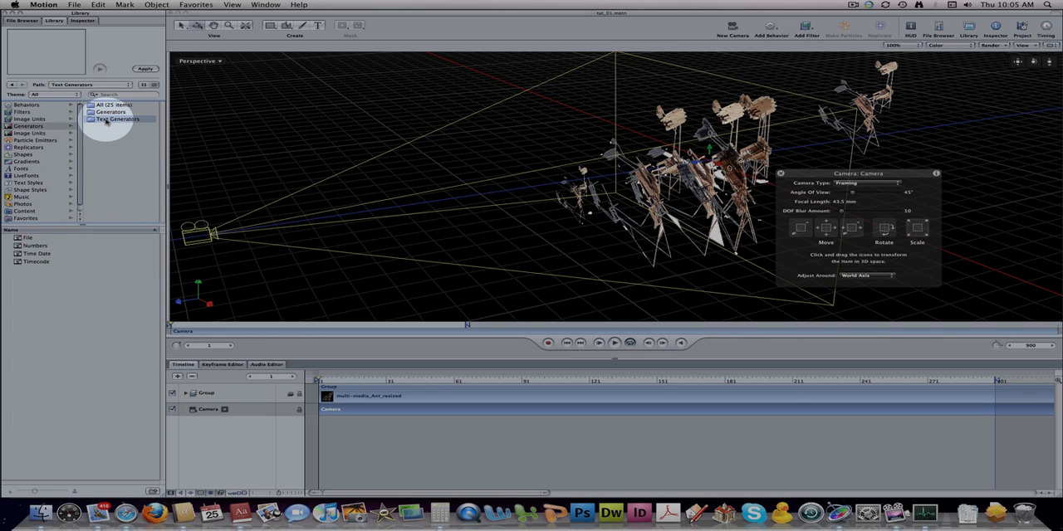
click(37, 247)
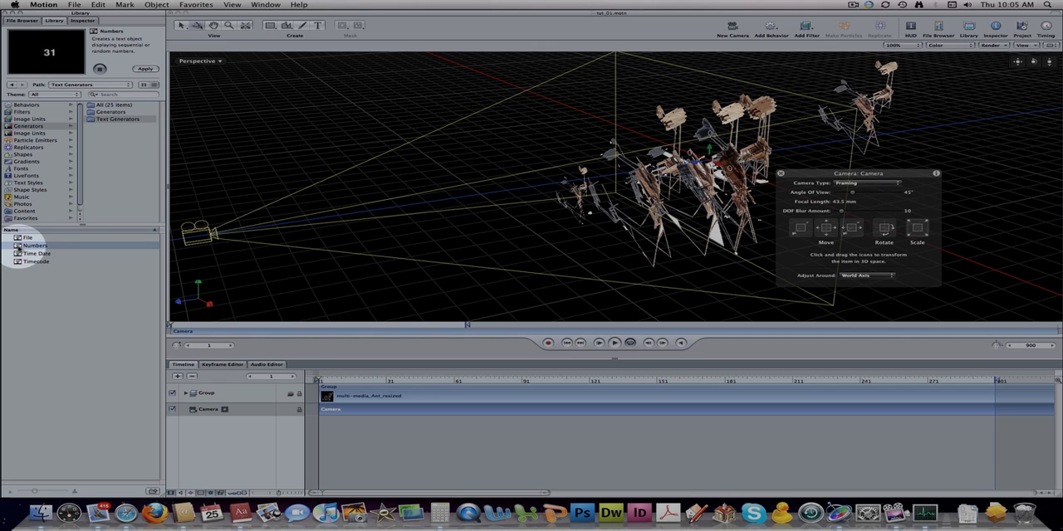
drag(33, 246, 250, 252)
drag(357, 270, 362, 265)
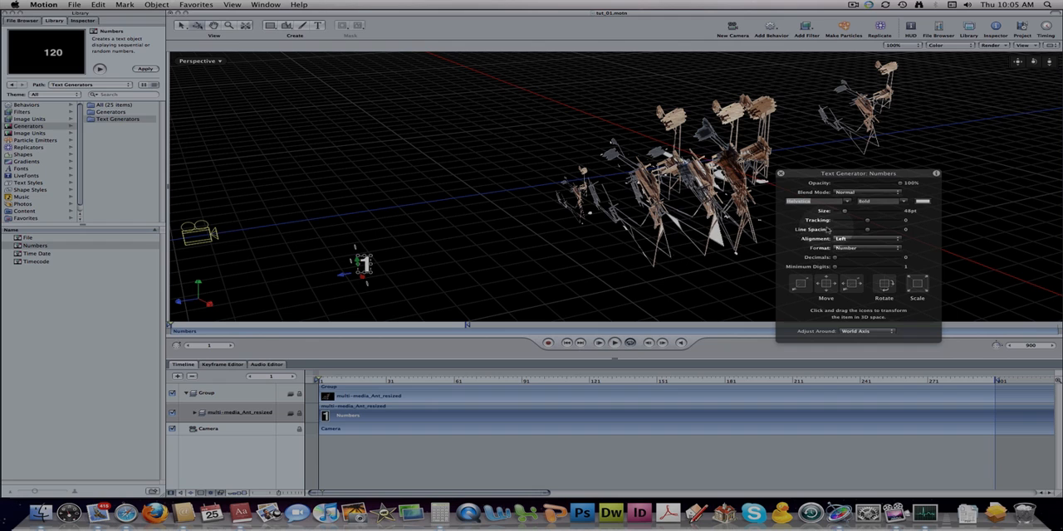
- Move the Numbers HUD closer to the image layers and rotate the number slightly in 3D space
drag(870, 173, 789, 131)
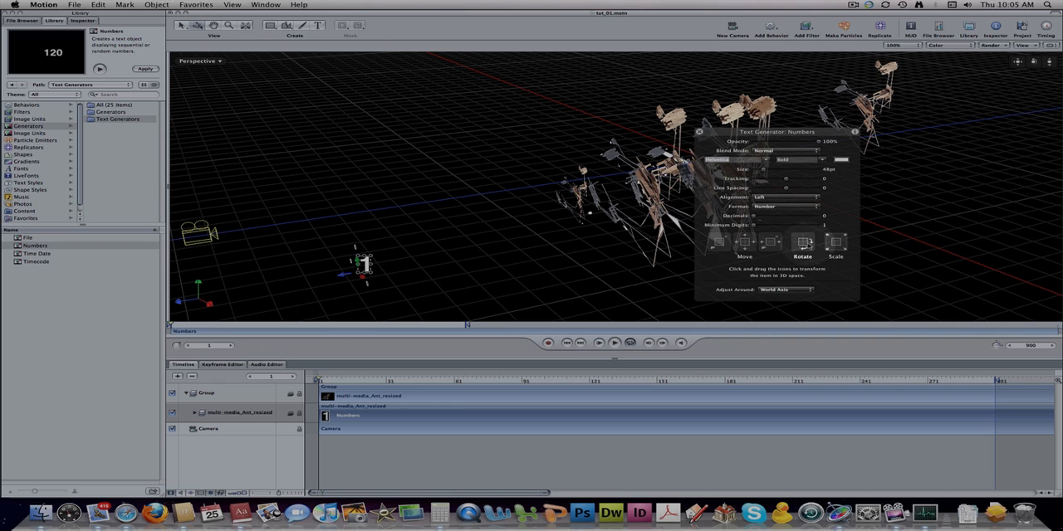
mouse_move(802, 244)
mouse_down()
mouse_move(771, 249)
mouse_move(802, 256)
mouse_up()
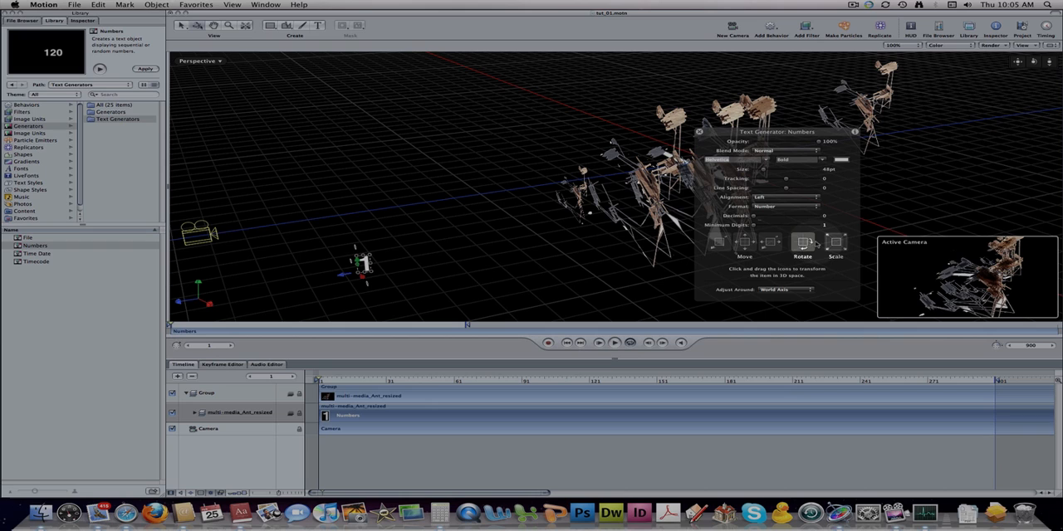
drag(810, 244, 812, 248)
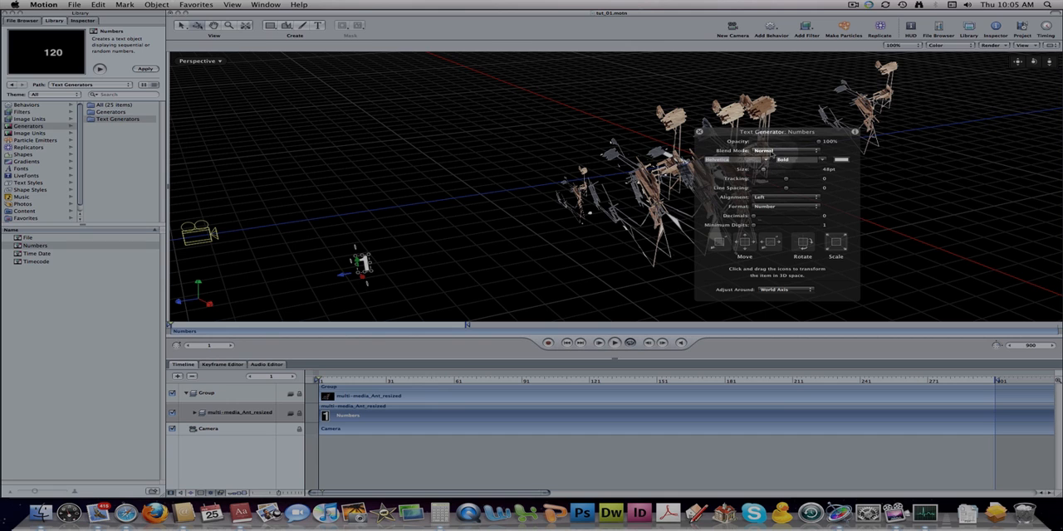
- Play the animation to frame 81, then move the Numbers object back among the image layers and rotate it in 3D
click(614, 343)
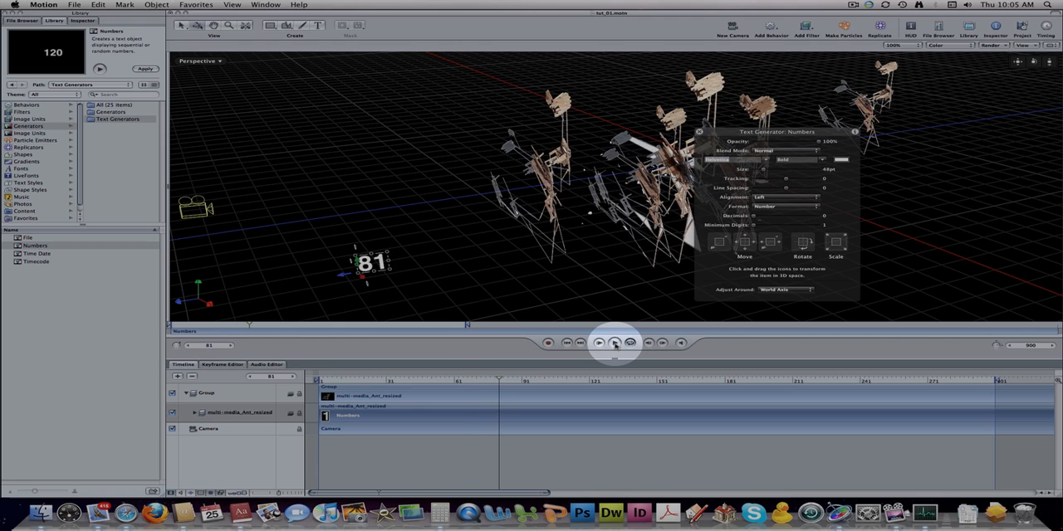
click(615, 343)
drag(342, 278, 609, 245)
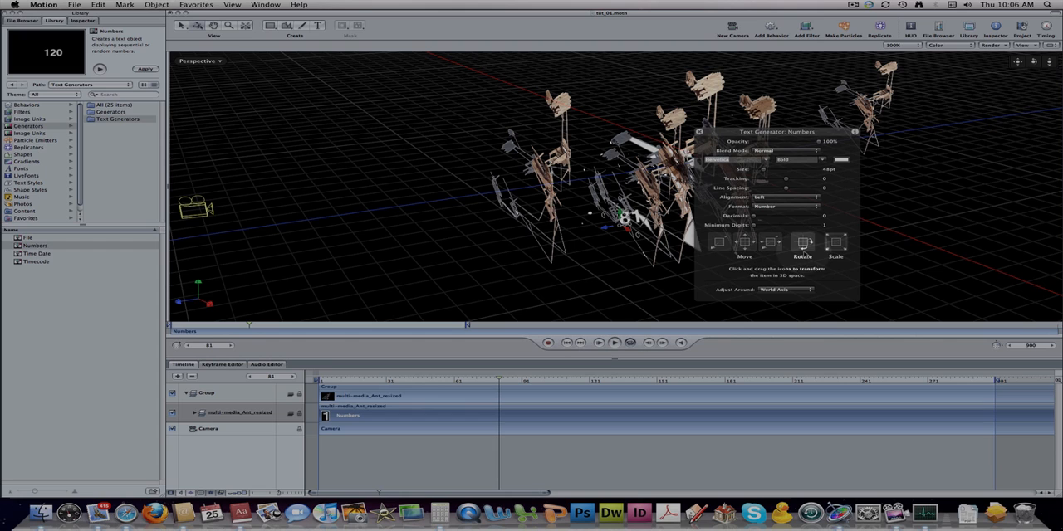
drag(804, 243, 747, 249)
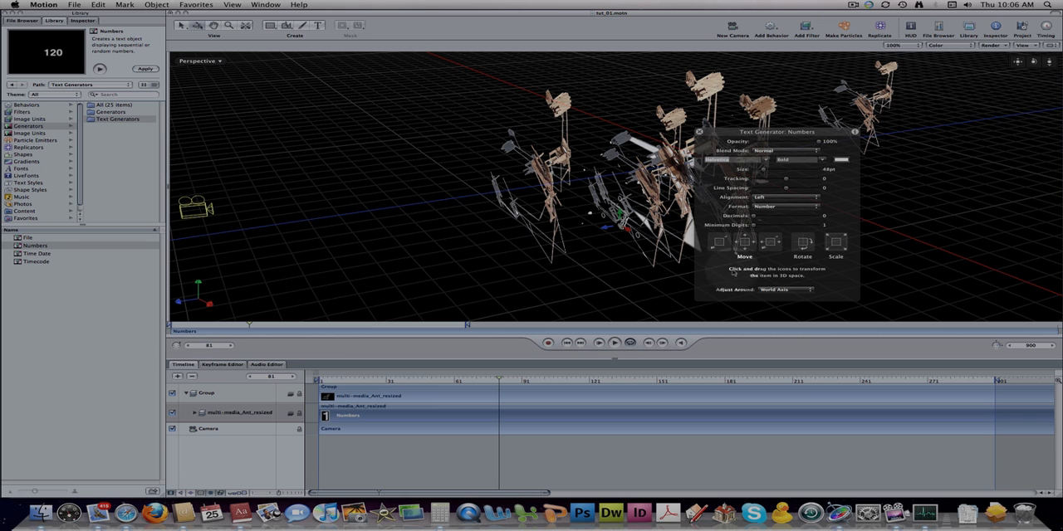
- Preview the playing animation through the Active Camera and move the Numbers HUD clear of the picture
click(196, 61)
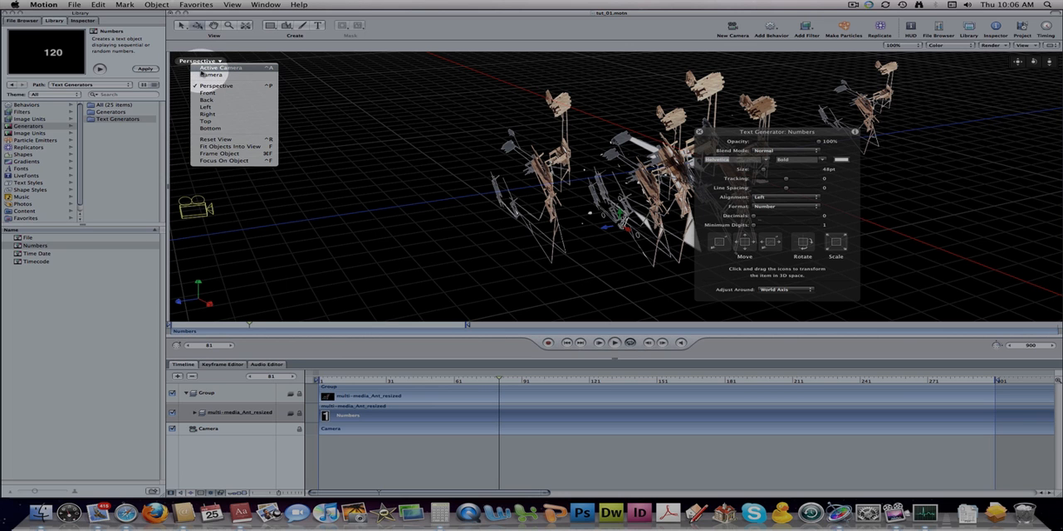
click(209, 69)
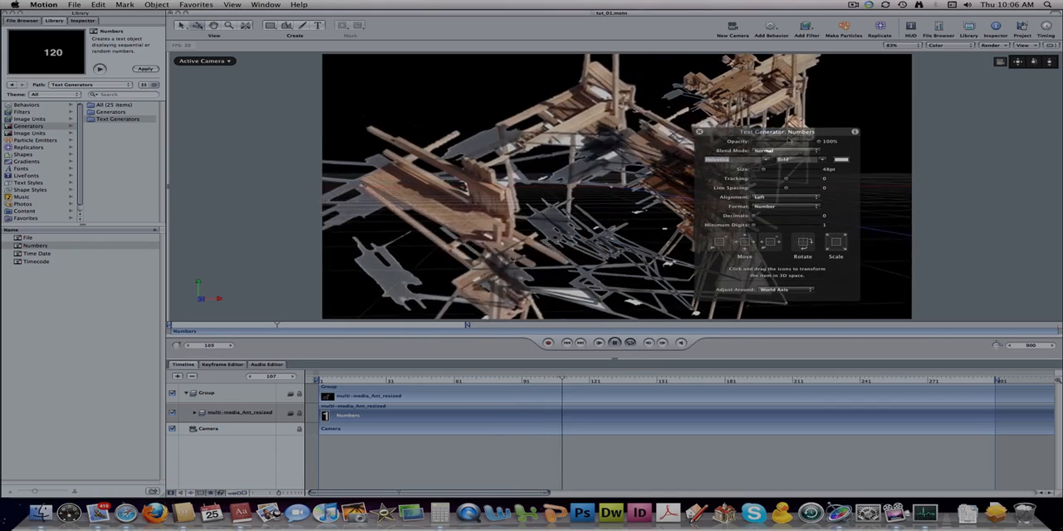
drag(781, 132, 972, 134)
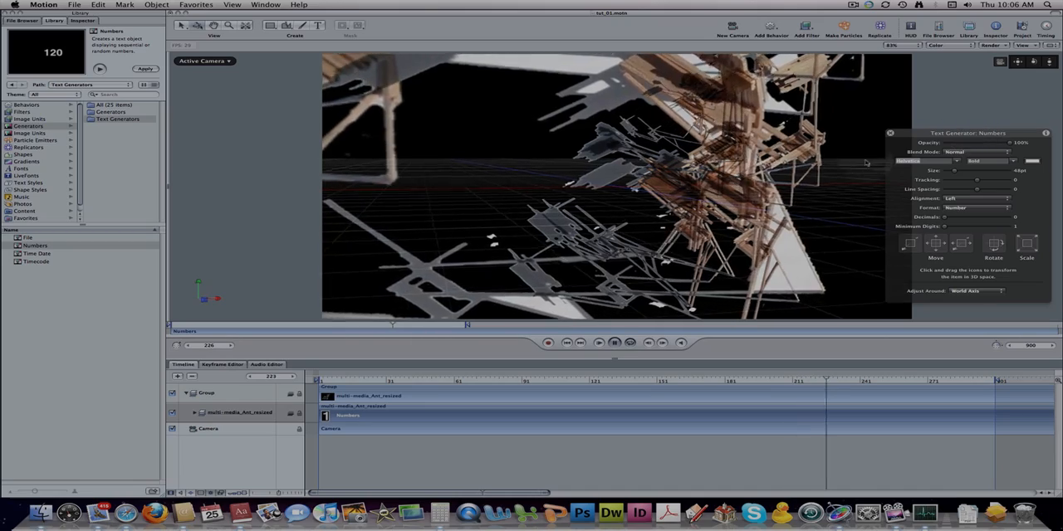
- Return to the Perspective view, then show the scene from the Top view
click(224, 61)
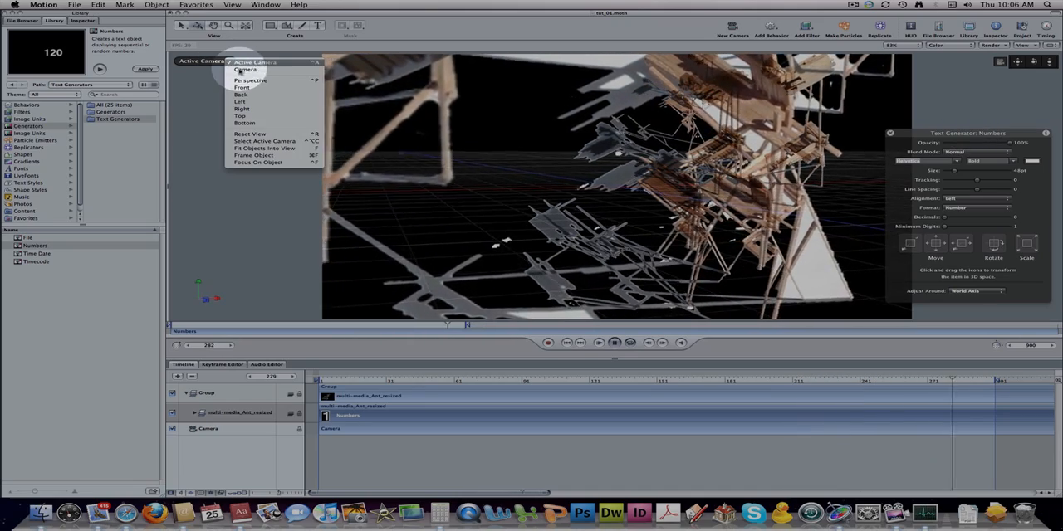
click(249, 81)
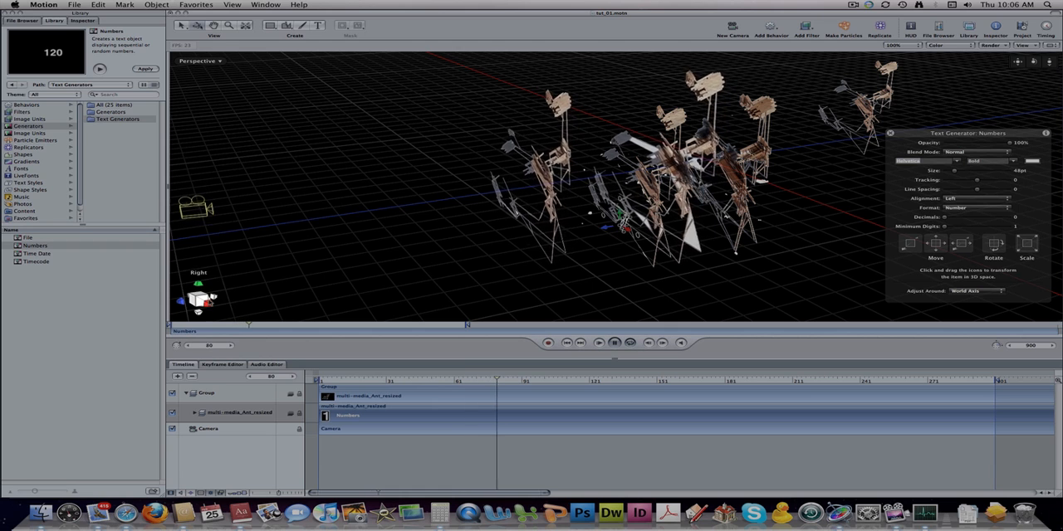
click(200, 288)
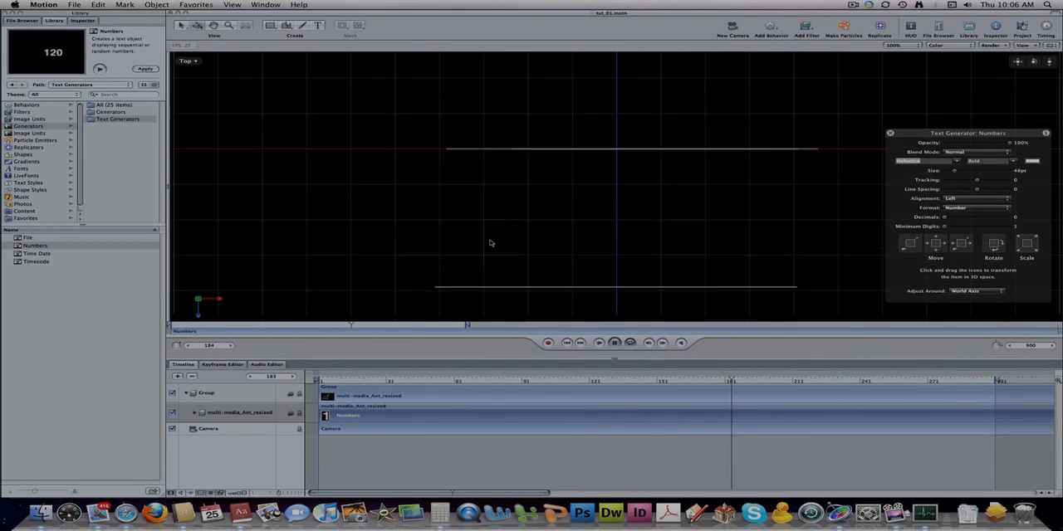
- Expand the multi-media_Ant_resized group in the timeline and select its Numbers object
click(207, 429)
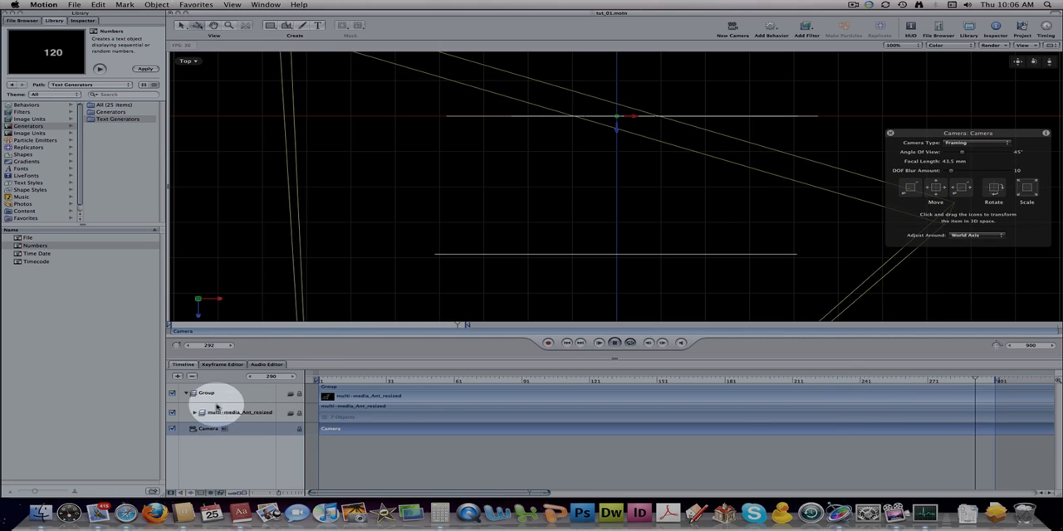
click(186, 394)
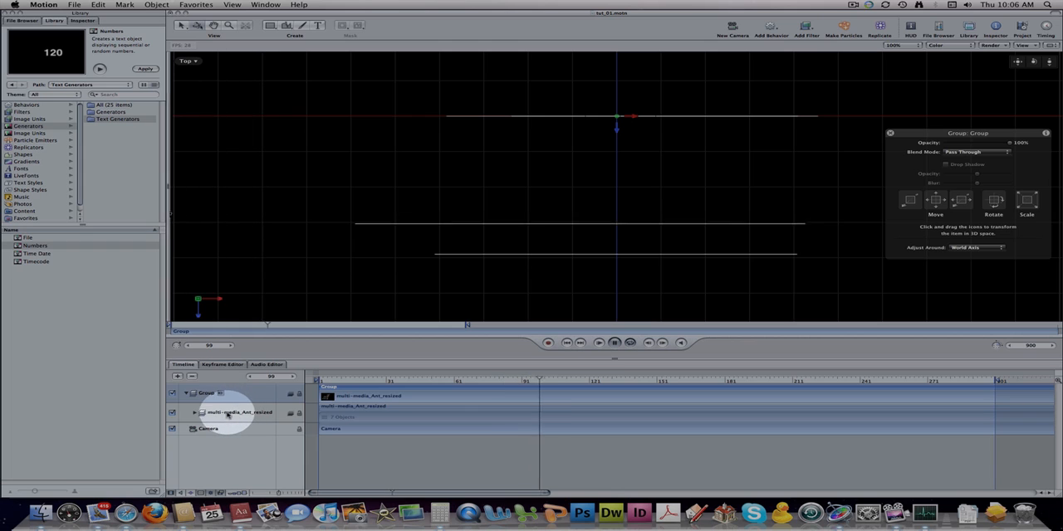
click(221, 410)
click(194, 415)
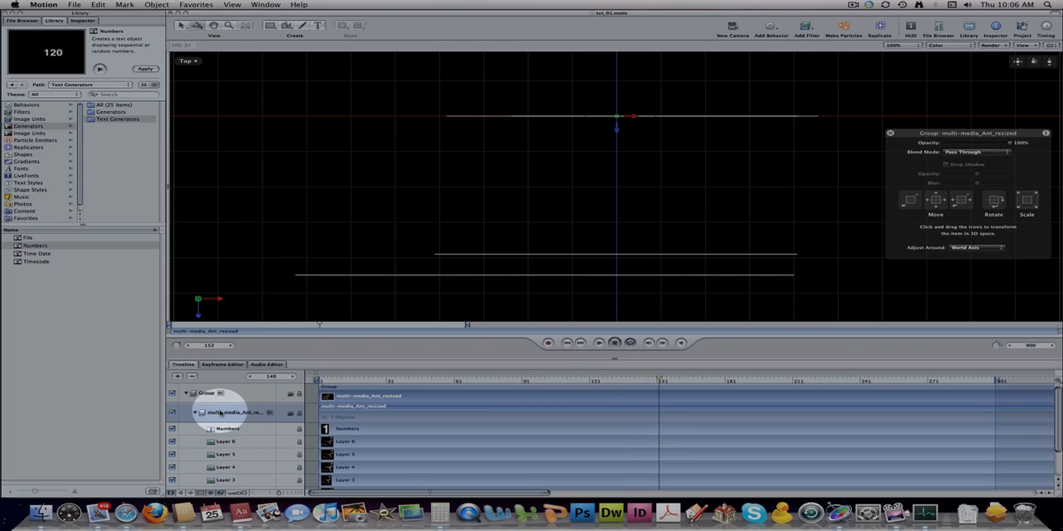
click(222, 423)
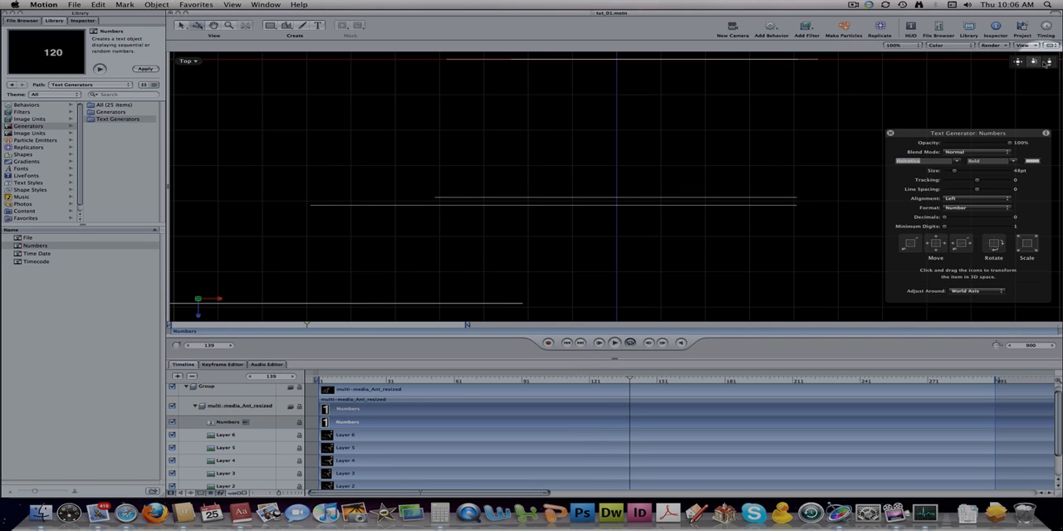
- Move the Numbers object along the X axis in the Top view so it sits in front of the camera
mouse_move(1048, 63)
mouse_down()
mouse_move(980, 65)
mouse_move(1056, 63)
mouse_up()
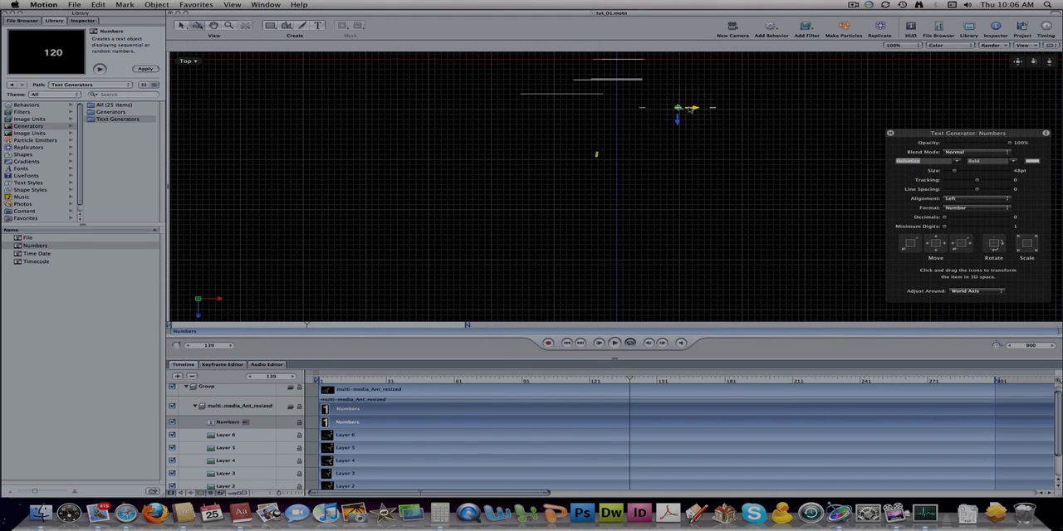
drag(695, 110, 627, 113)
scroll(617, 112, up, 1)
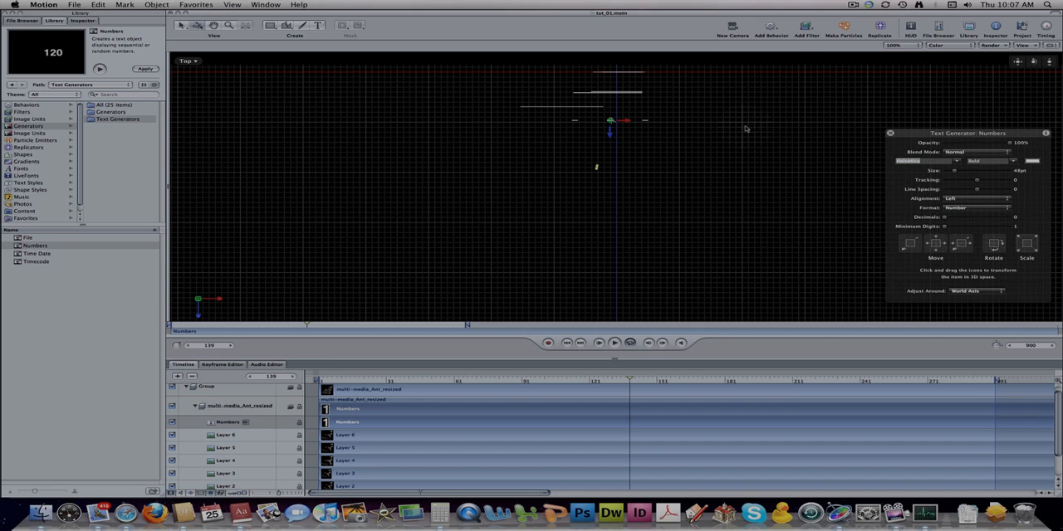
drag(1048, 62, 705, 135)
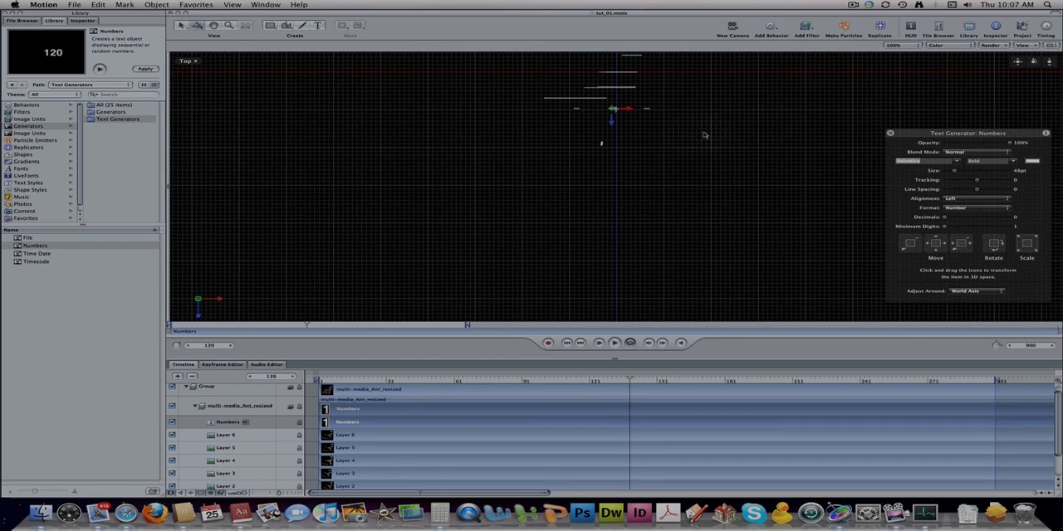
drag(1051, 64, 1057, 64)
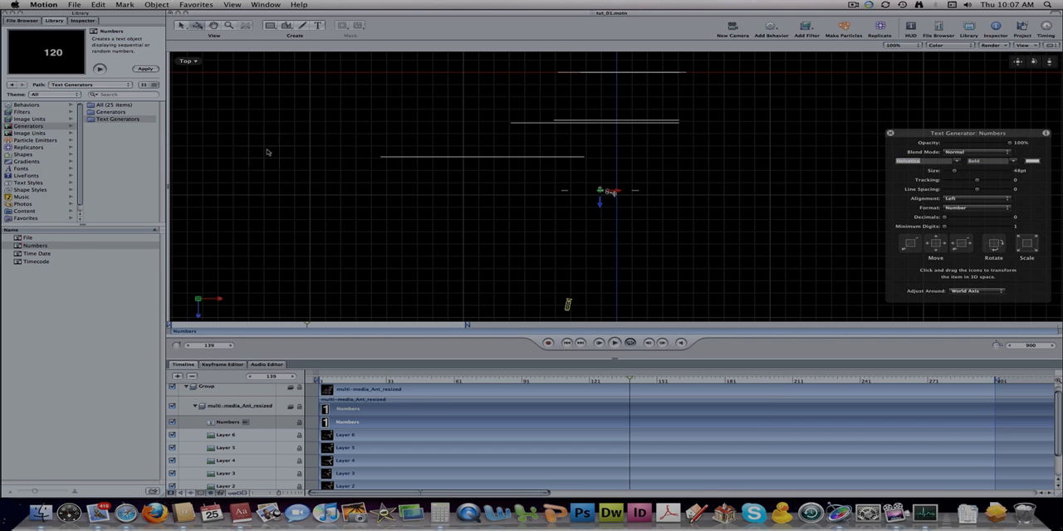
- Switch to the Camera view and orbit the camera slightly around the image layers
click(187, 61)
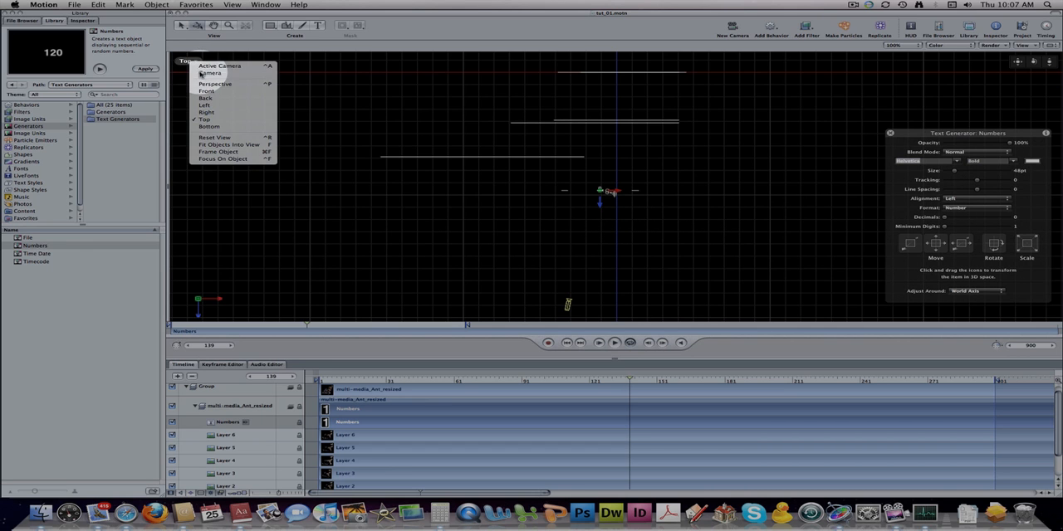
click(200, 73)
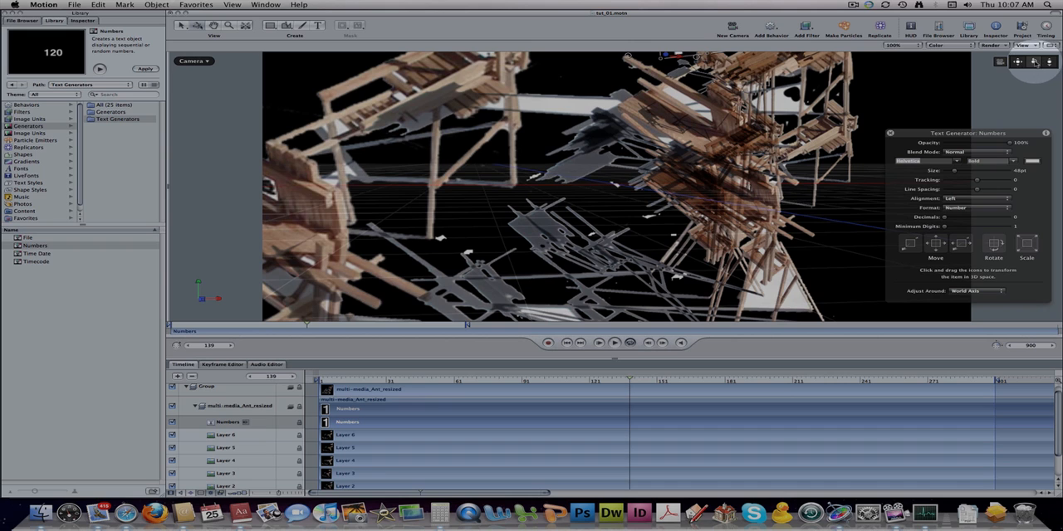
drag(1034, 63, 1034, 63)
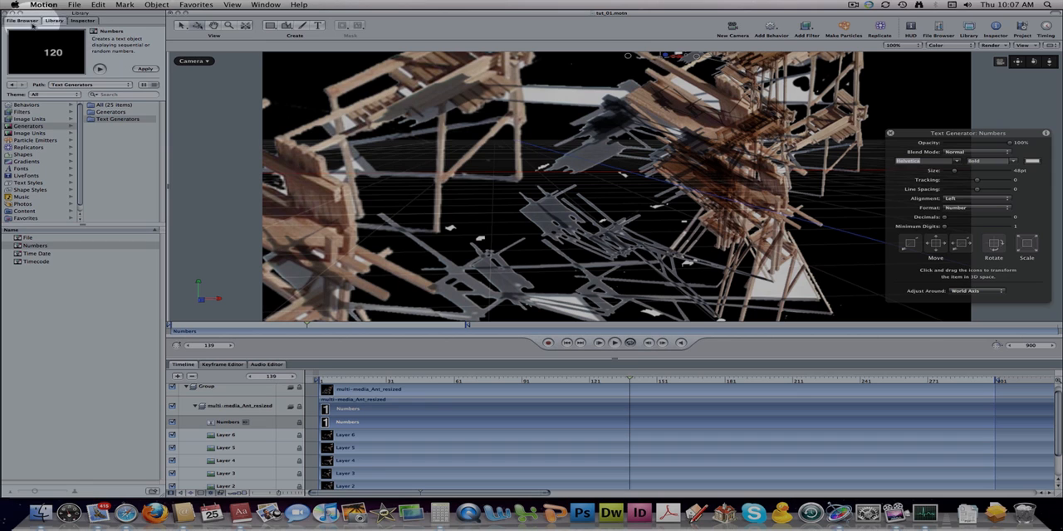
- Review the Numbers generator's Format, Style, Layout and Generator parameters in the Inspector
click(81, 20)
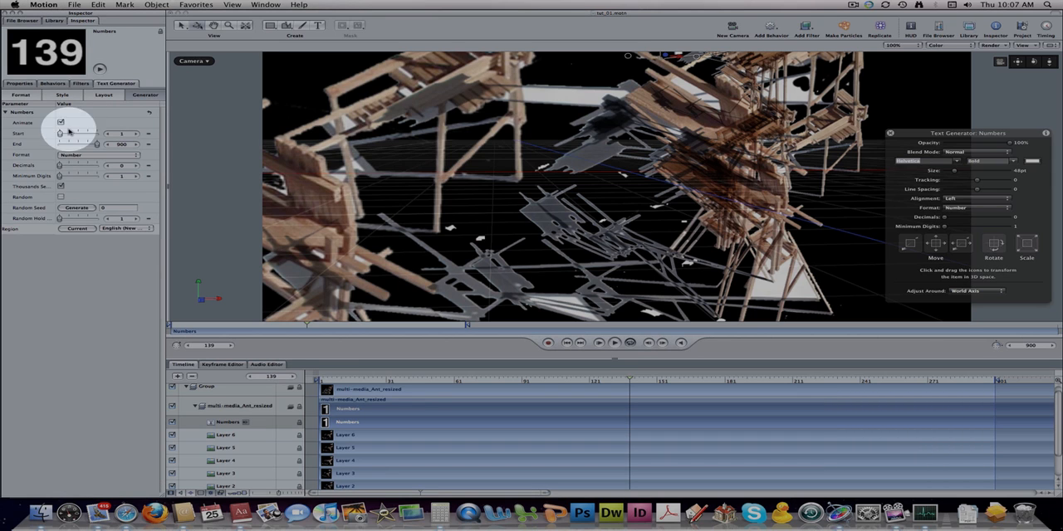
click(23, 95)
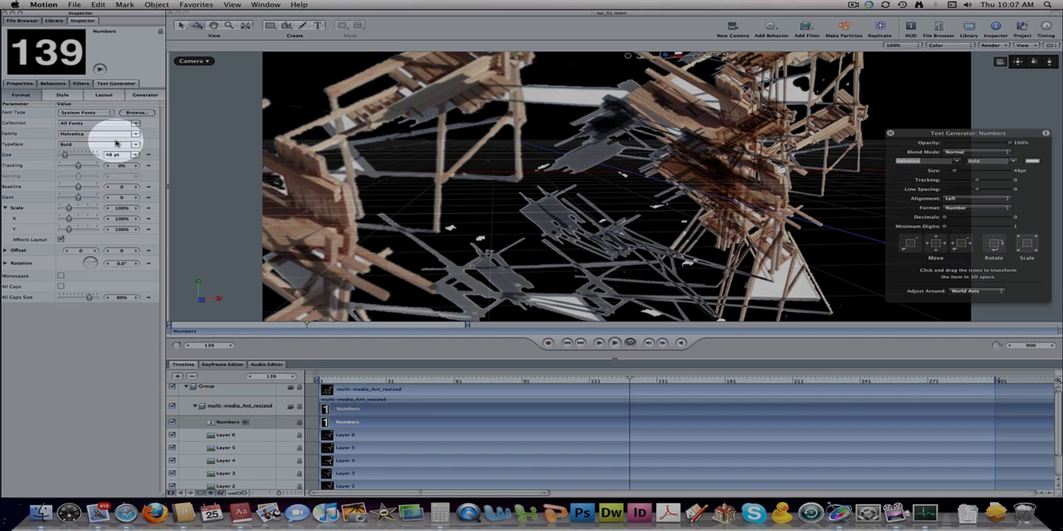
click(63, 95)
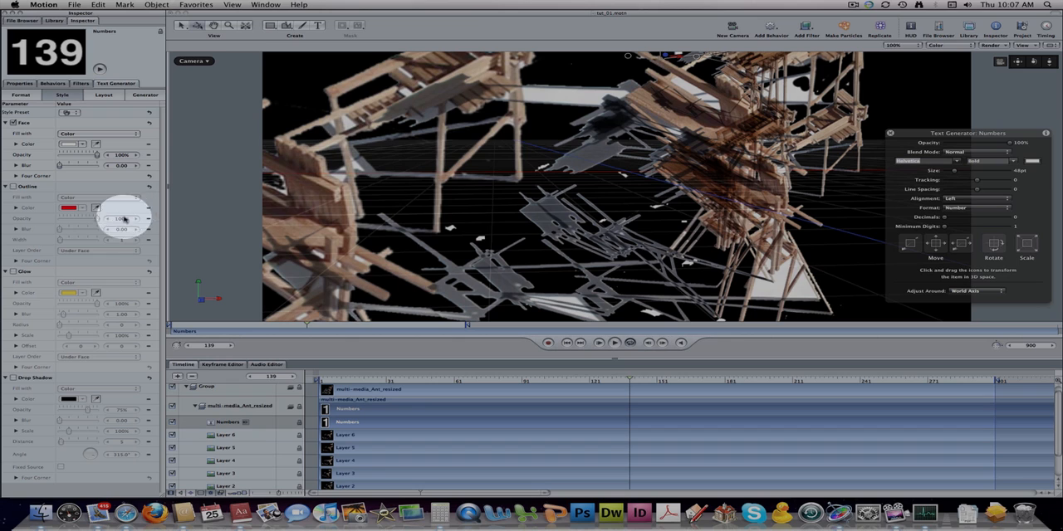
click(105, 96)
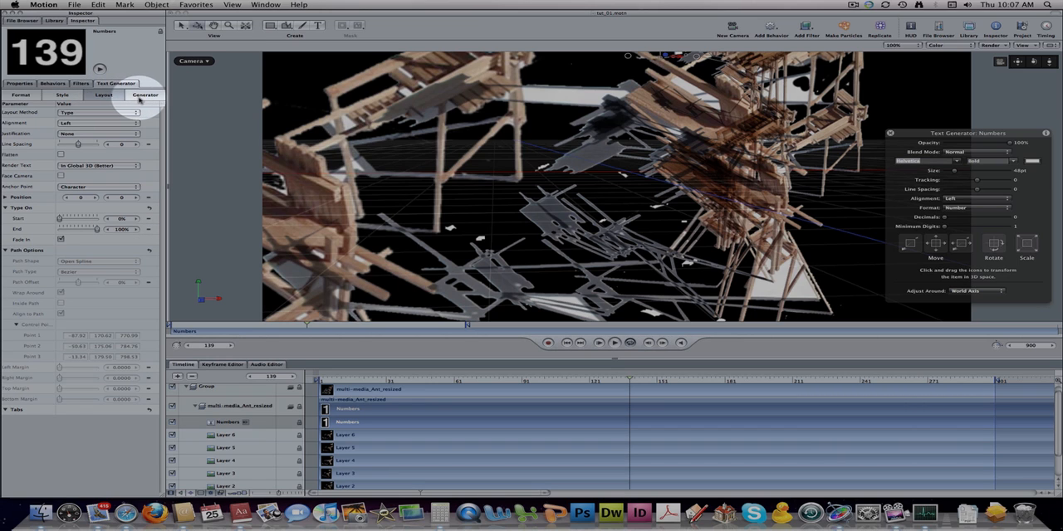
click(146, 96)
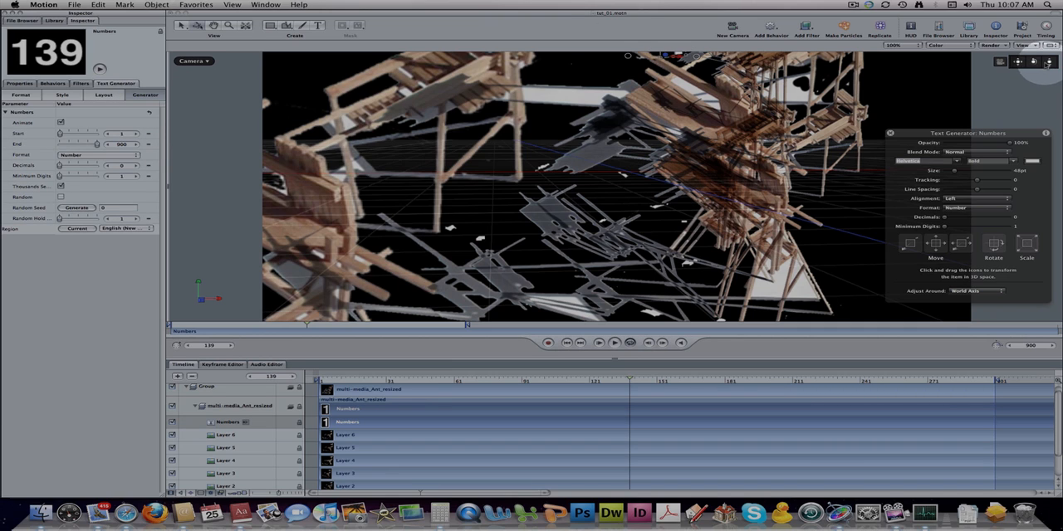
- Lower the Numbers object along the Y axis in the Perspective view and move its HUD further up
click(200, 61)
click(220, 80)
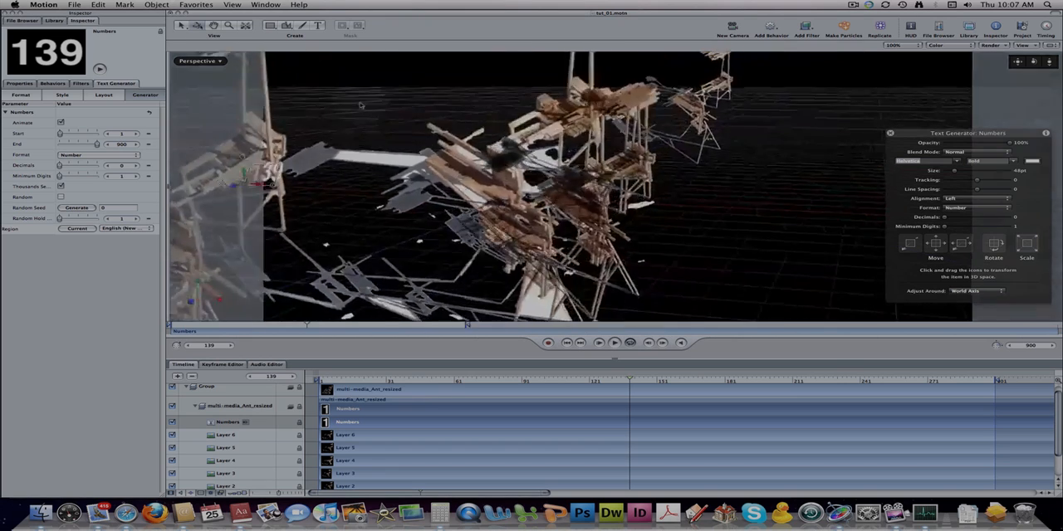
drag(477, 141, 476, 150)
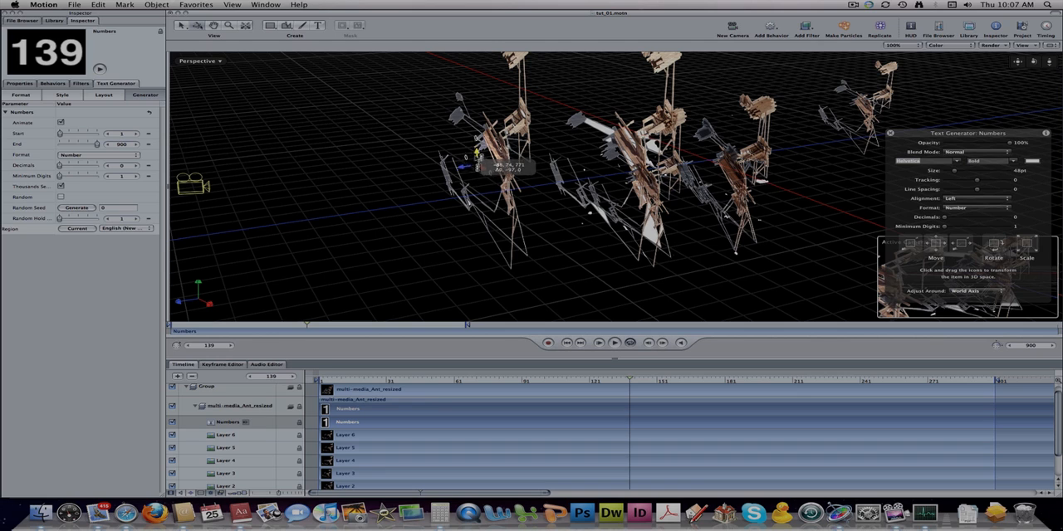
drag(478, 165, 478, 165)
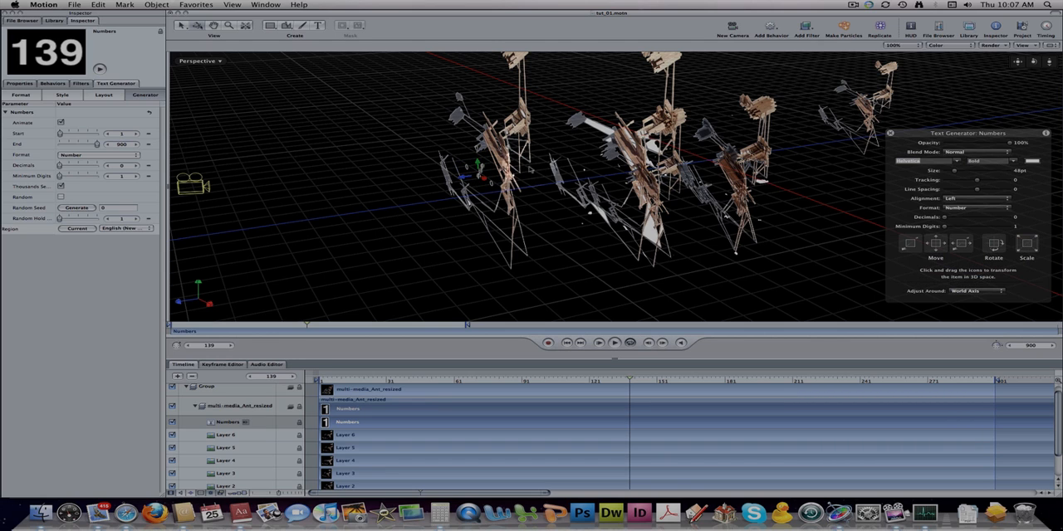
drag(958, 133, 959, 64)
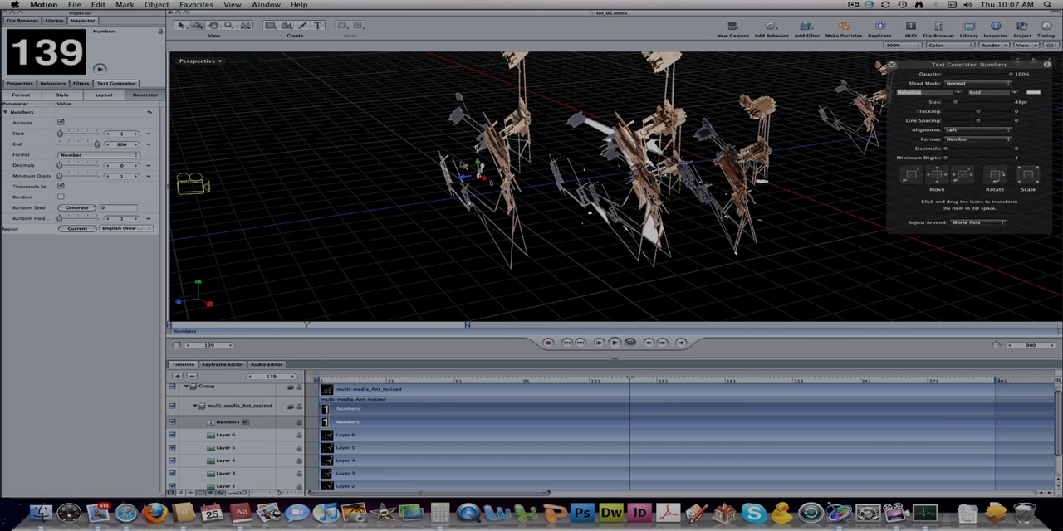
drag(478, 164, 480, 174)
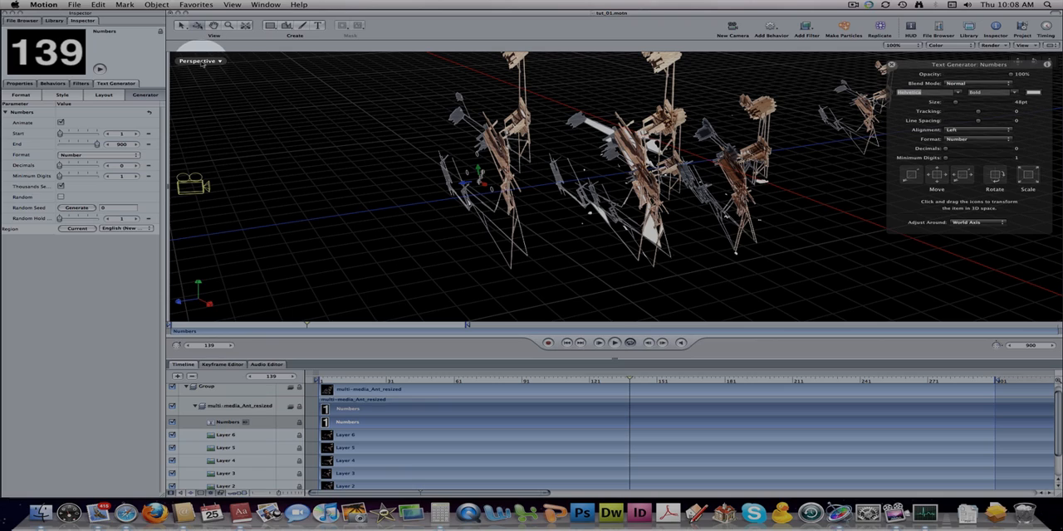
- Play the animation through the Active Camera to check the repositioned Numbers object
click(199, 62)
click(229, 65)
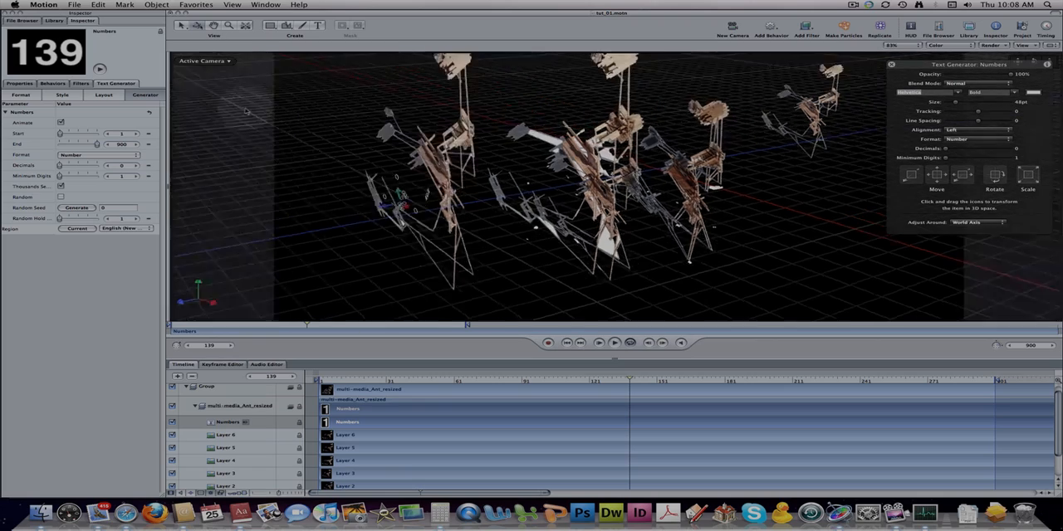
click(615, 343)
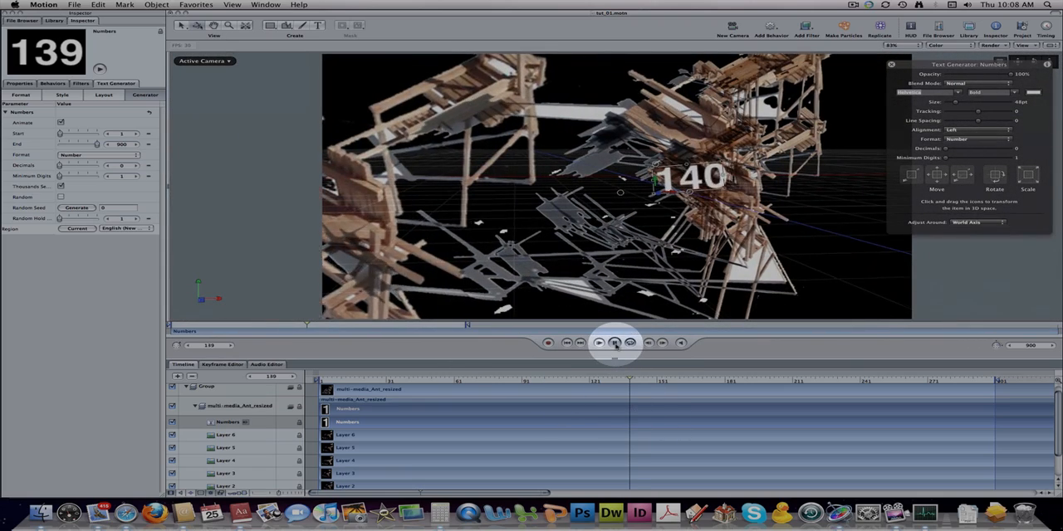